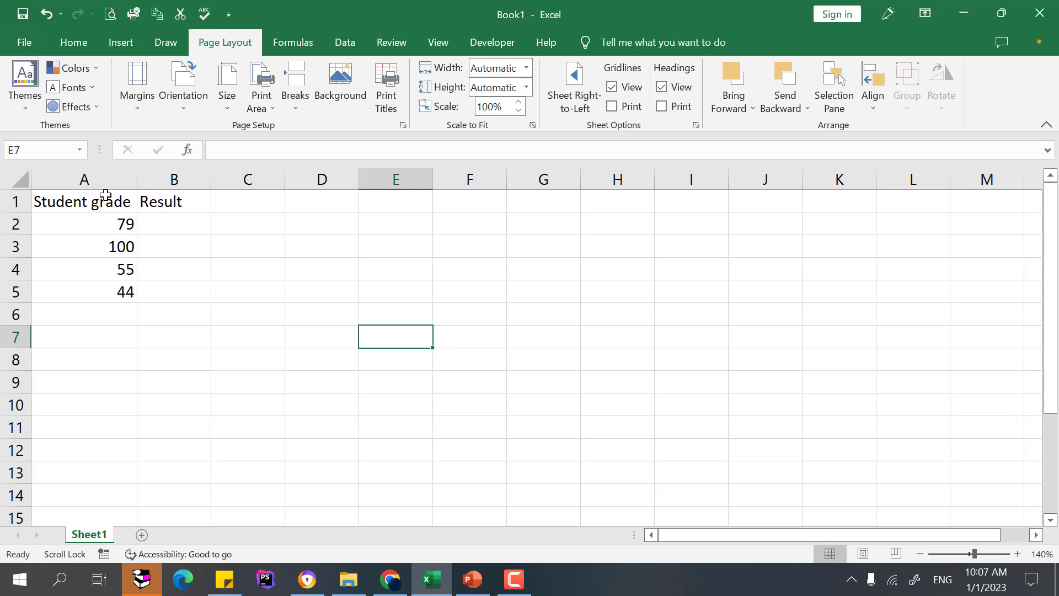
Start an IF formula in B2 with the condition A2>54
left_click(95, 205)
left_click_drag(95, 204, 180, 292)
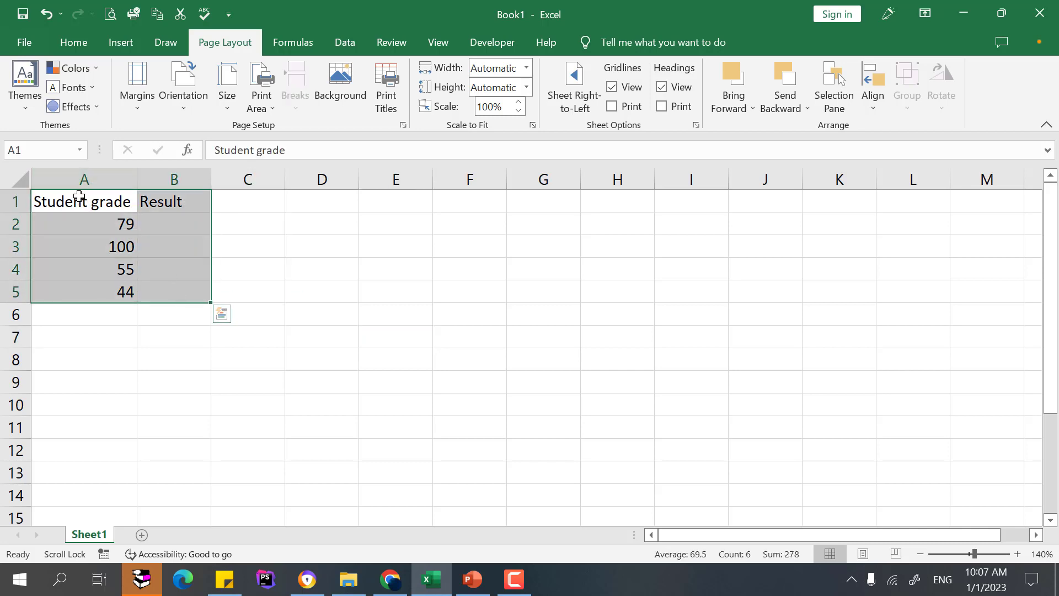
left_click(165, 202)
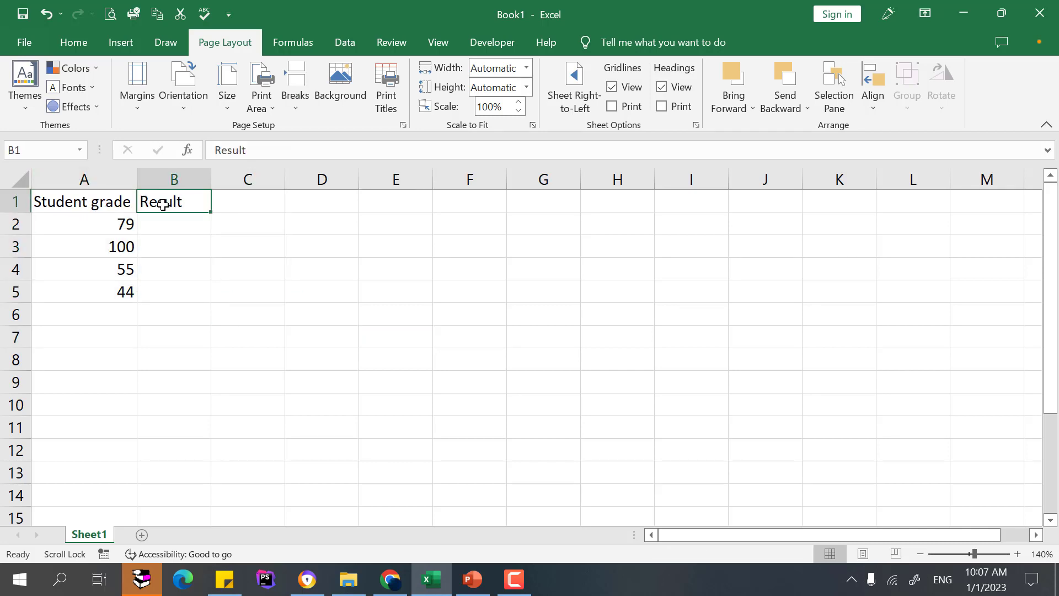
left_click(176, 229)
type("=i")
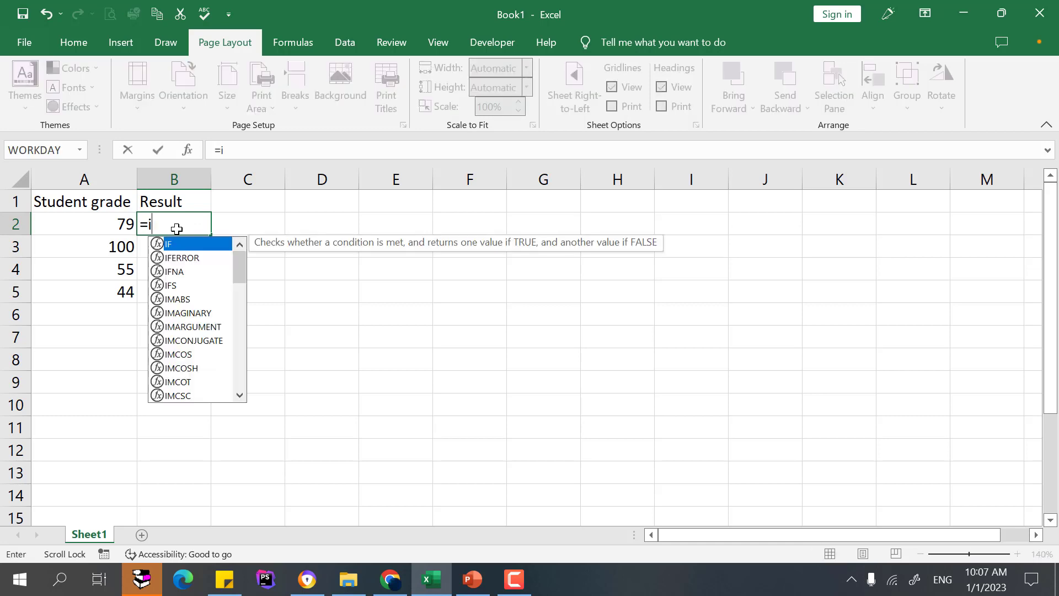
key("Tab")
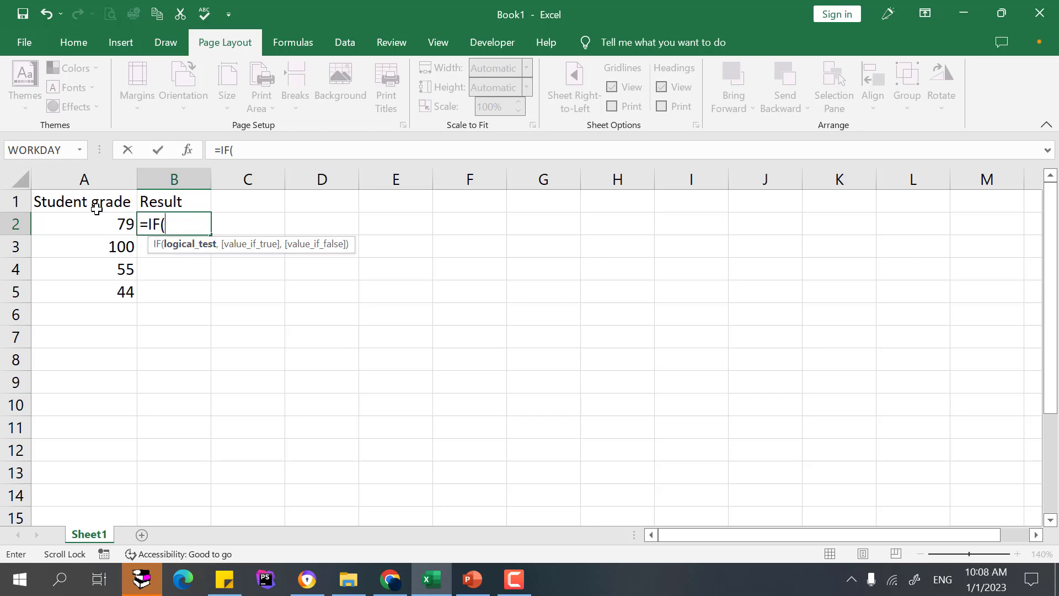
left_click(109, 220)
type(">55")
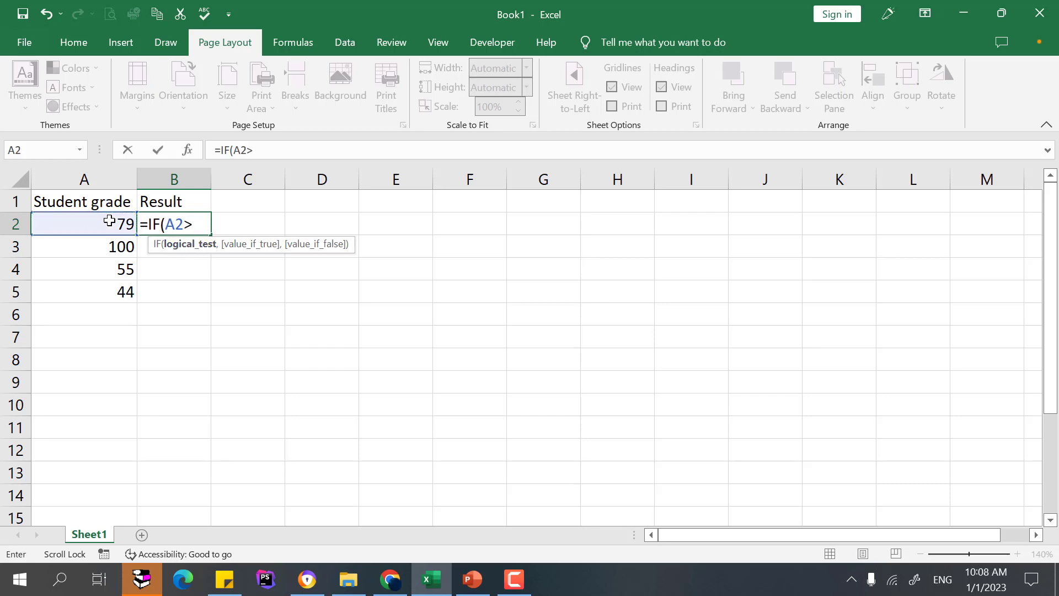
key("BackSpace")
key("BackSpace")
key("BackSpace")
type(">54,")
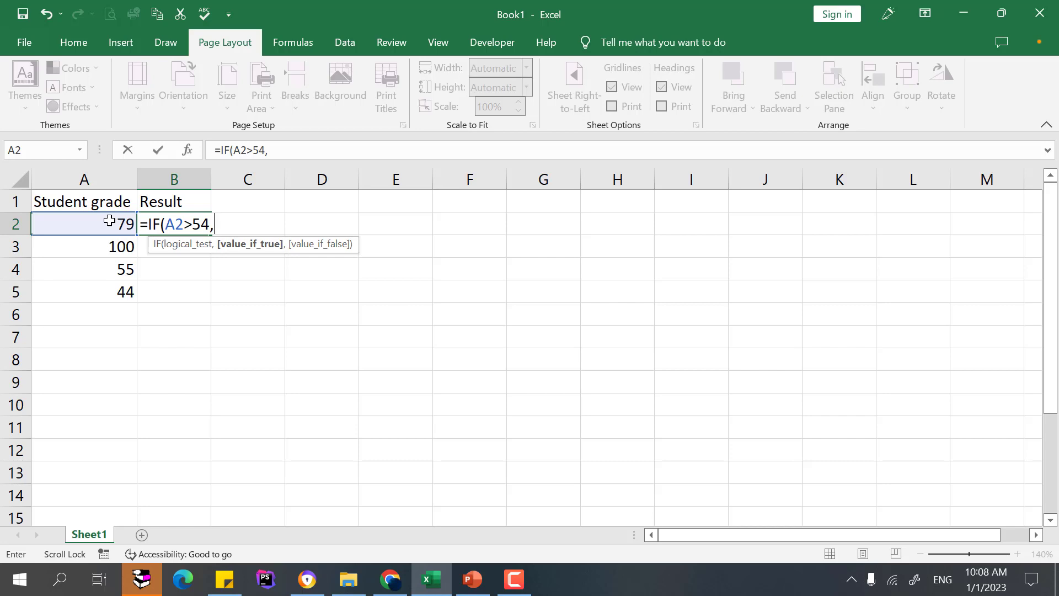
Complete B2 as =IF(A2>54,"passed","failed") and commit it
key("F2")
key("Left")
key("Left")
key("Left")
key("Left")
key("Left")
key("Left")
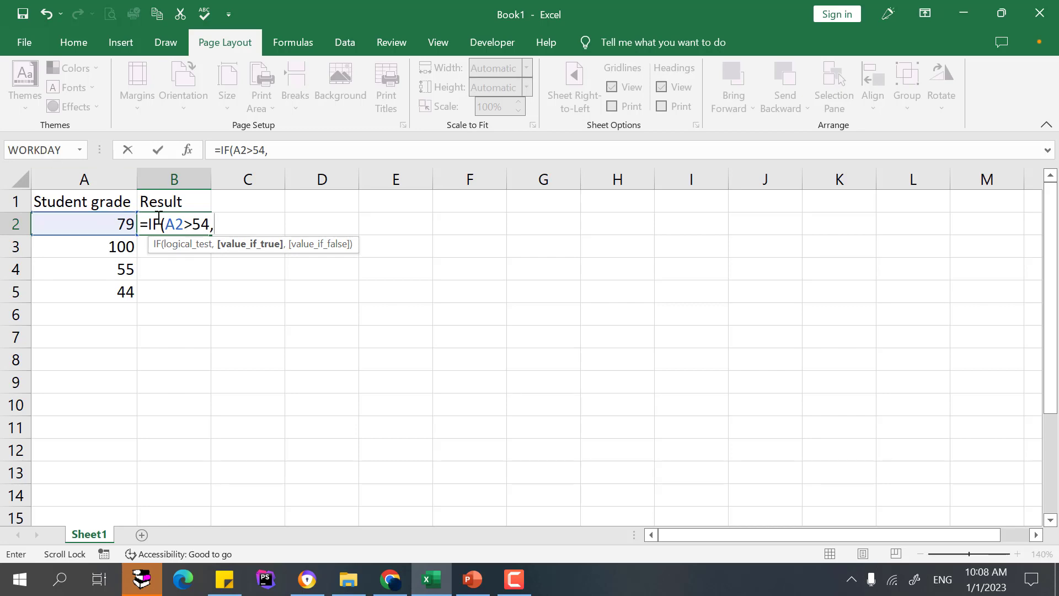
key("shift+Right")
key("shift+Right")
key("shift+Right")
key("shift+Right")
key("shift+Right")
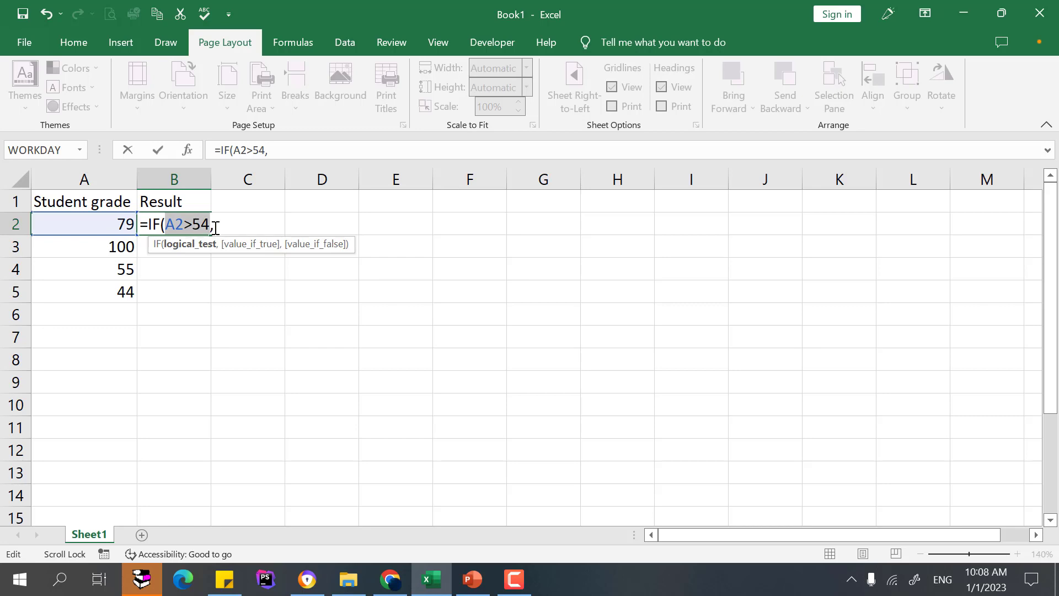
left_click(213, 224)
type("\"passed\",\"fa\"")
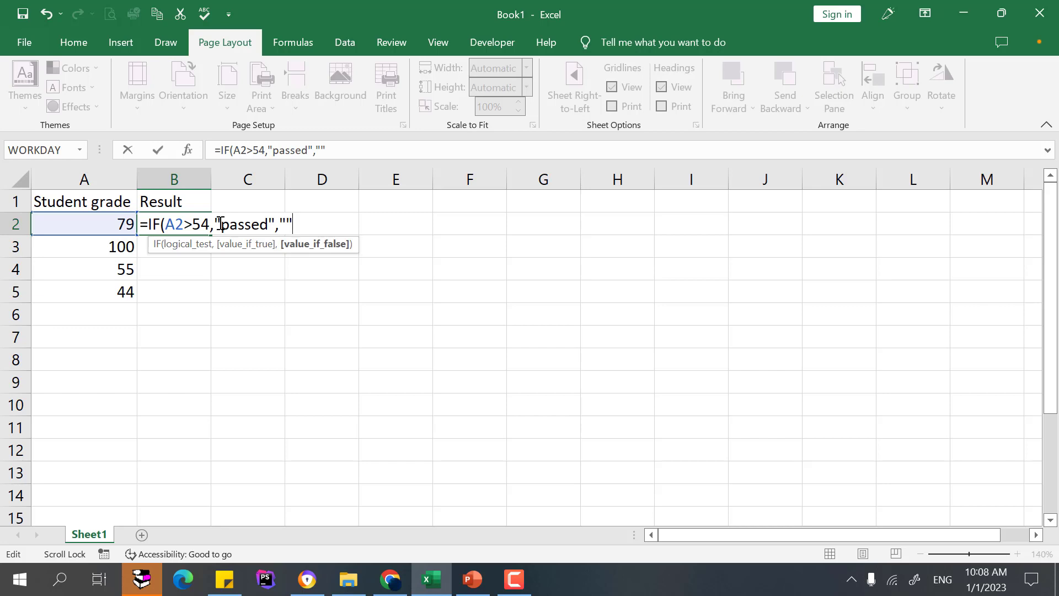
type(")")
key("Left")
key("Left")
type("failed")
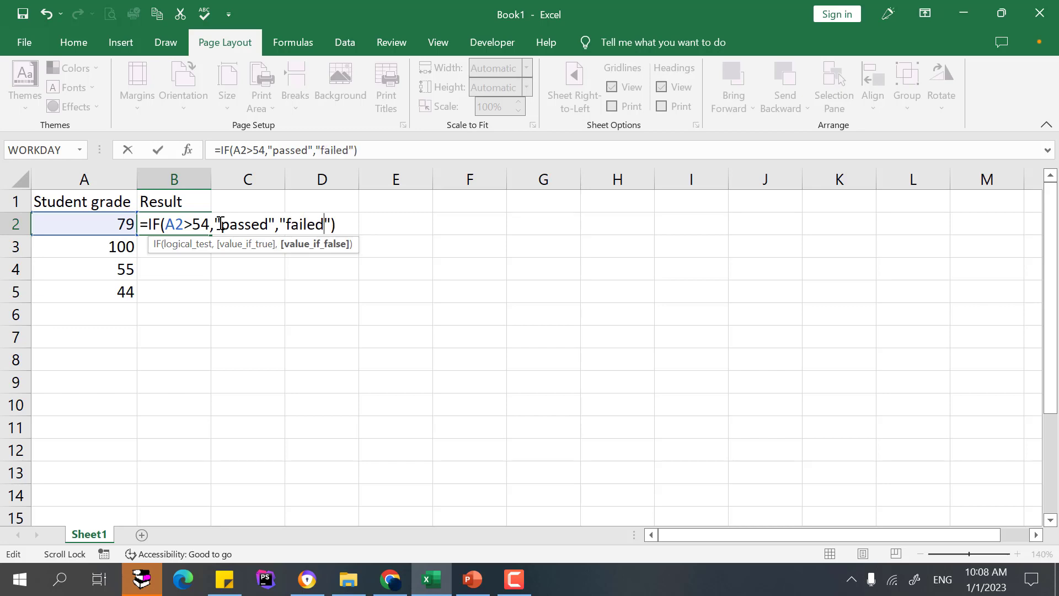
key("Return")
Fill B2's formula down to B5 and check the copies, with B5 failed for grade 44
left_click(171, 225)
left_click_drag(206, 233, 210, 303)
left_click(174, 220)
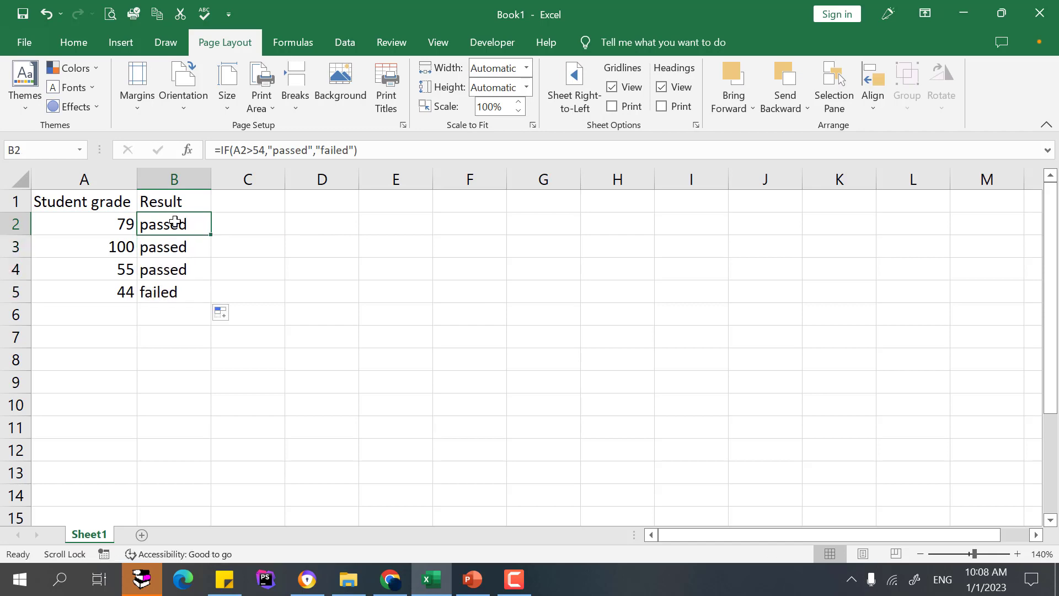
left_click_drag(93, 220, 145, 258)
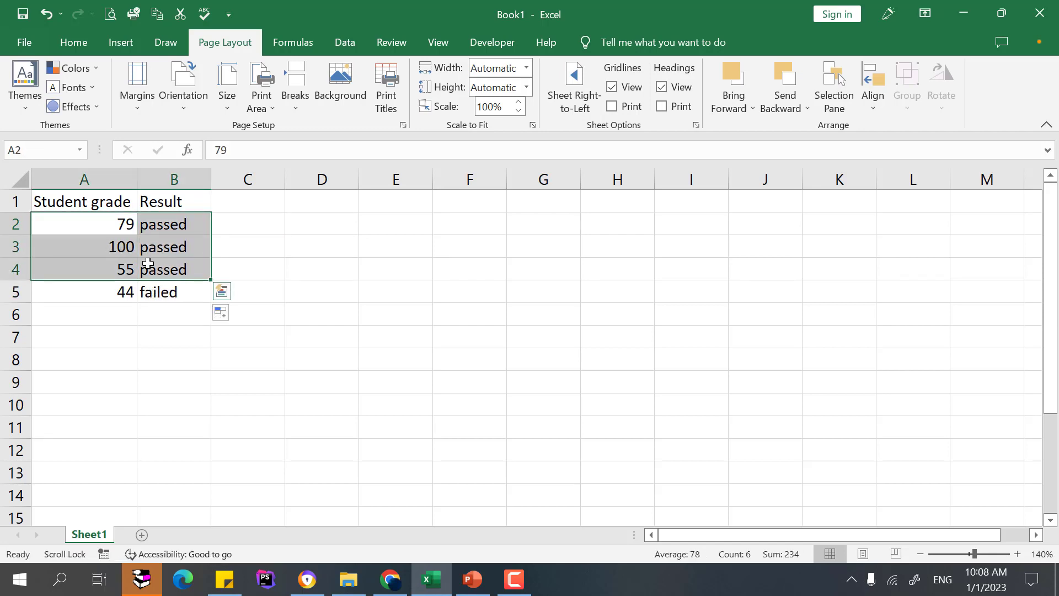
left_click(133, 269)
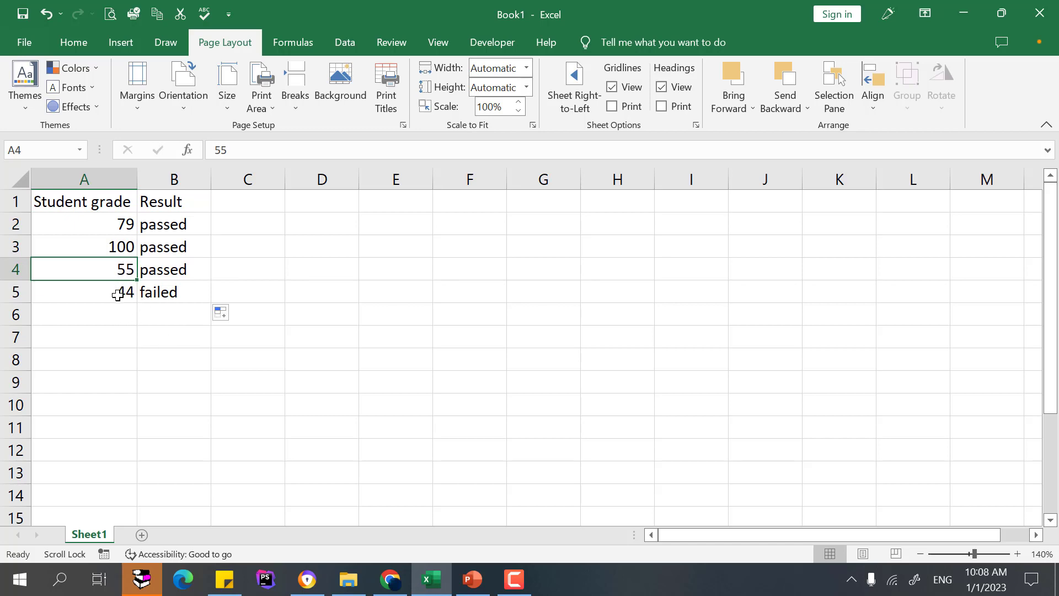
left_click(167, 286)
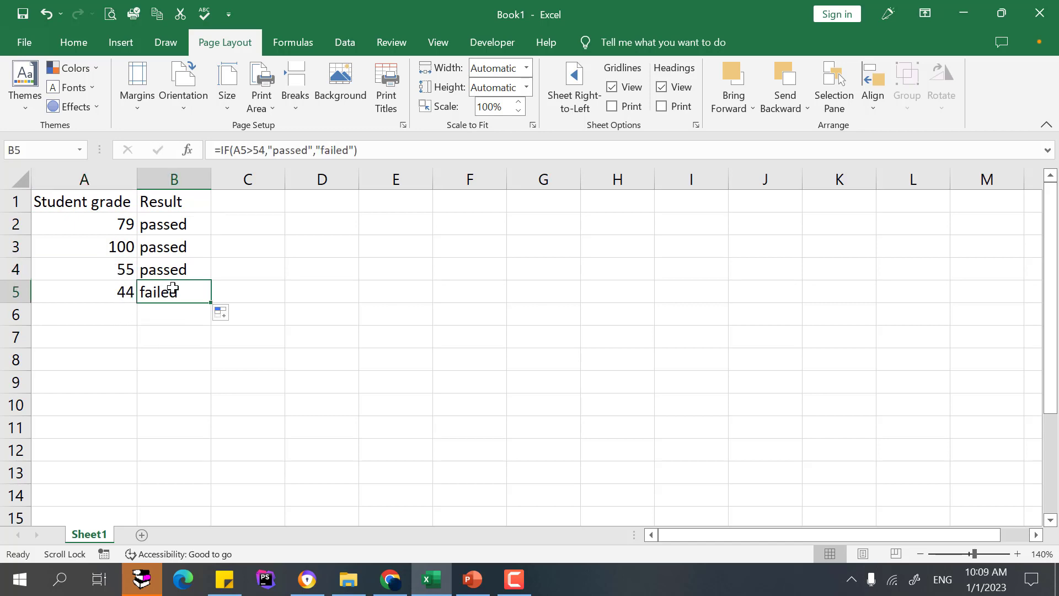
Change B2's threshold to 70 and its true result to "passed with high grade"
double_click(201, 226)
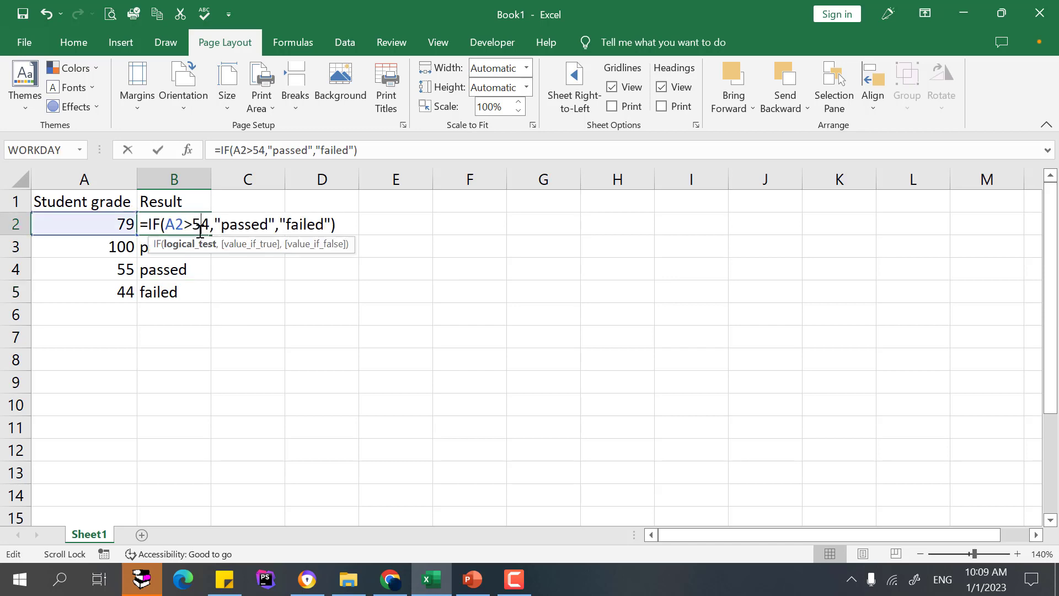
key("Left")
key("Left")
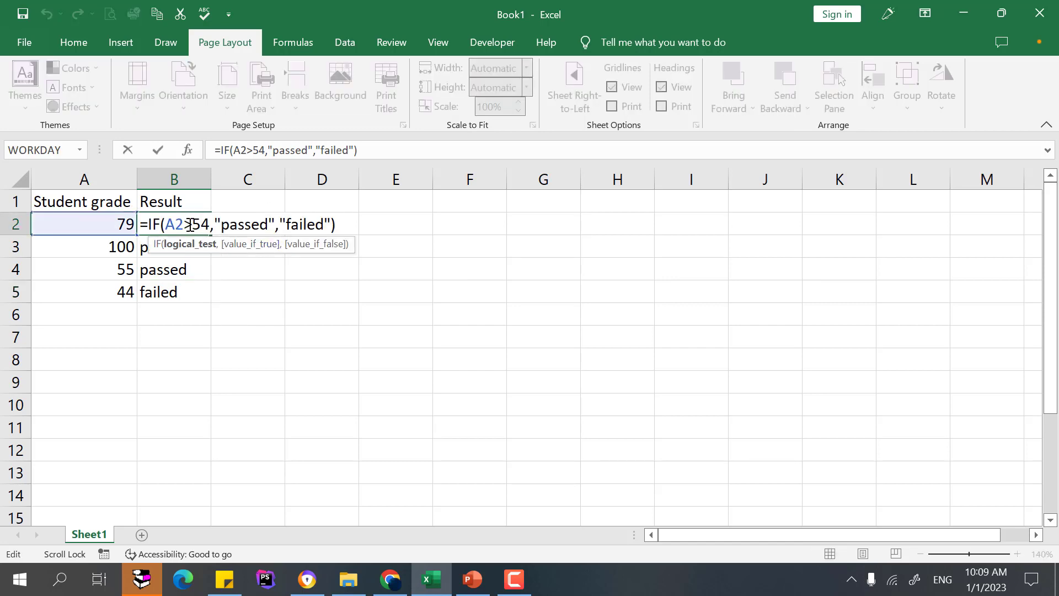
key("shift+Right")
key("Right")
type("70")
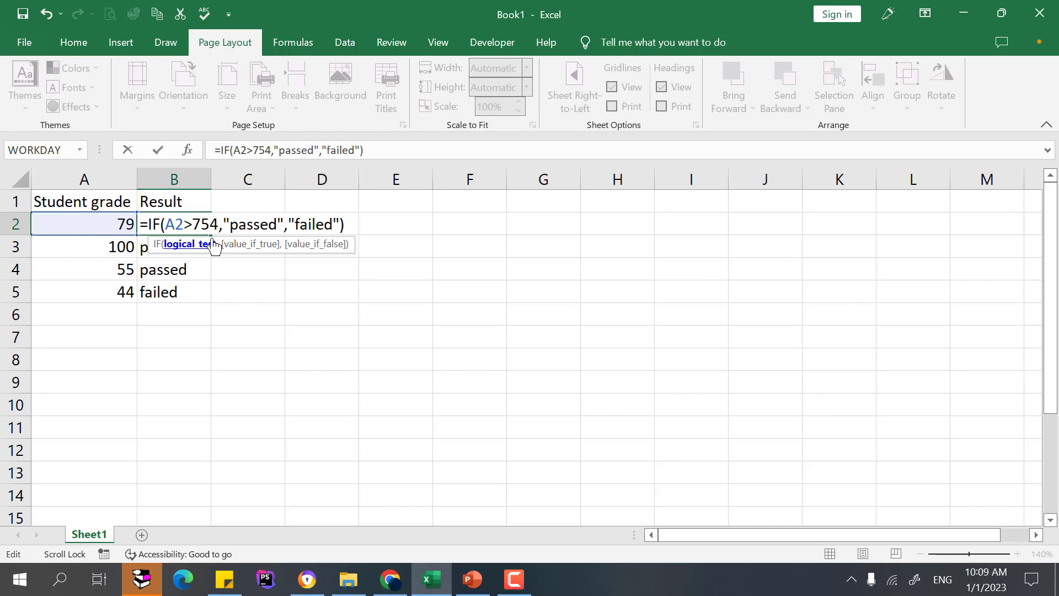
key("Right")
key("Right")
key("BackSpace")
key("BackSpace")
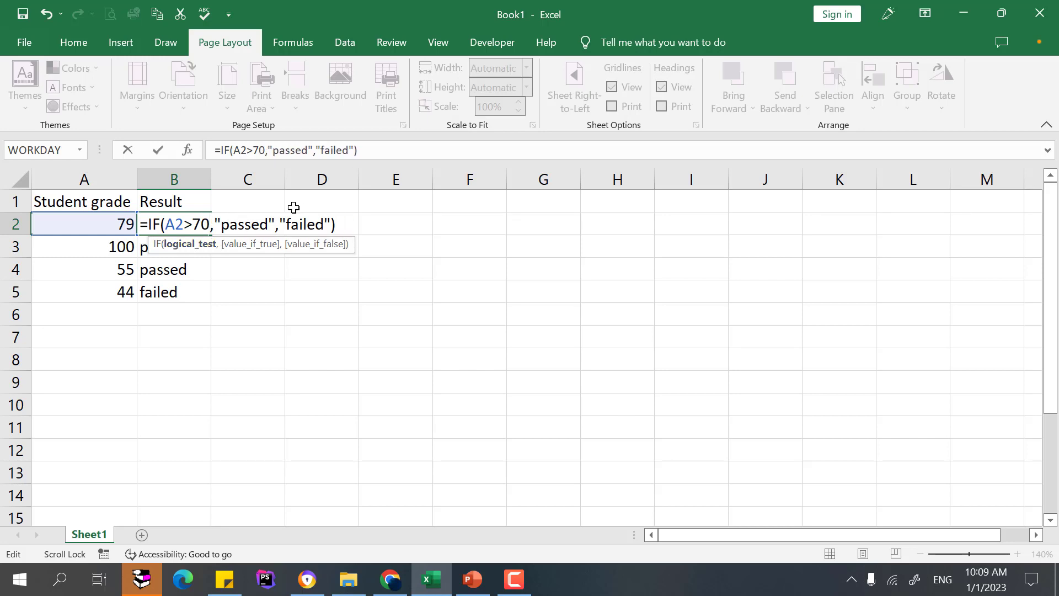
double_click(242, 222)
left_click_drag(268, 224, 220, 226)
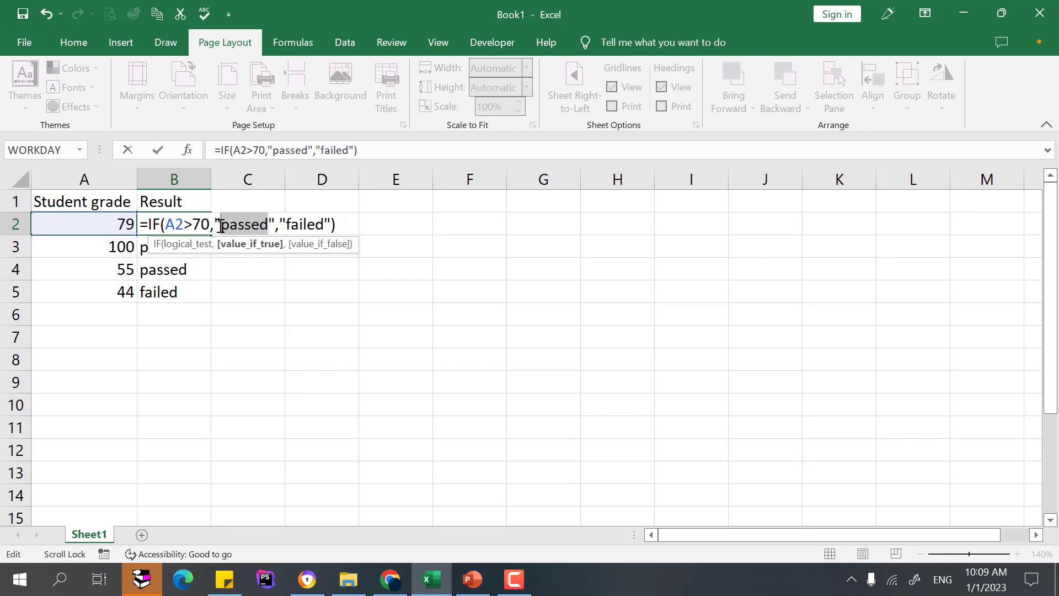
type("passed with h")
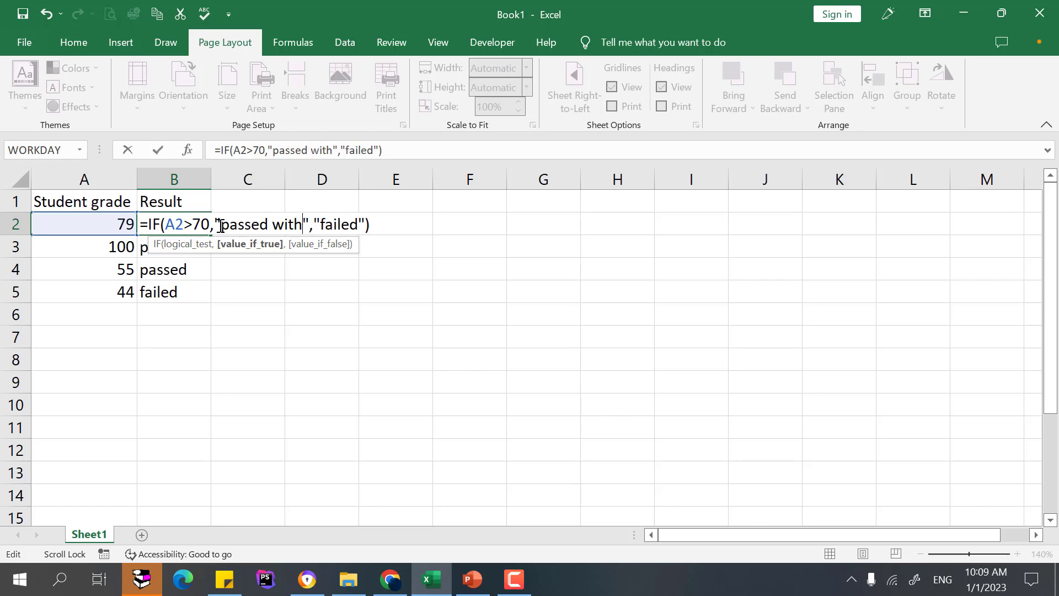
type("igh grade")
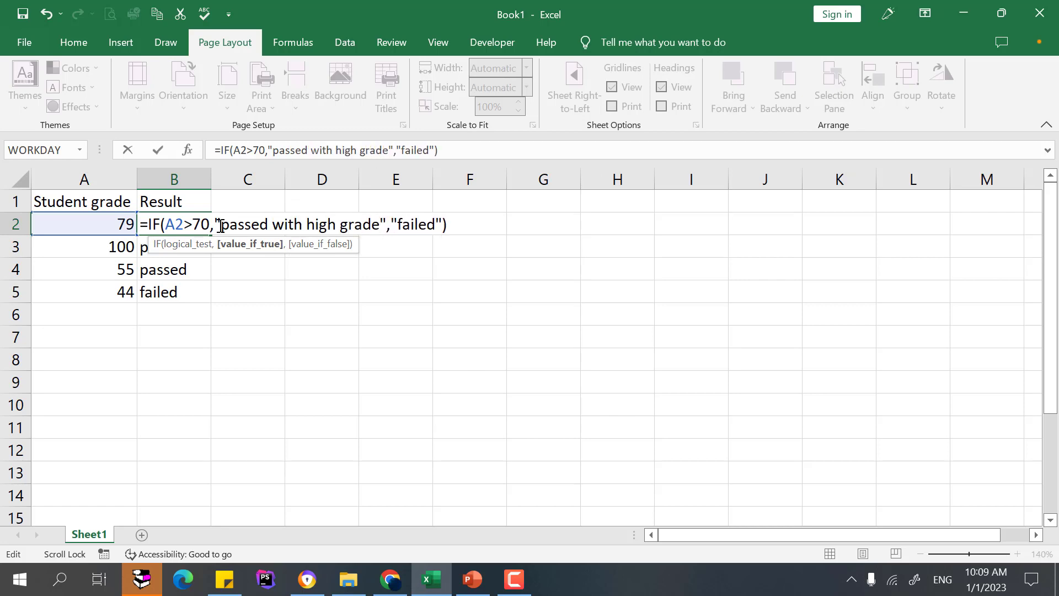
Delete the "failed" result and make the condition A2>=70
left_click_drag(438, 224, 391, 224)
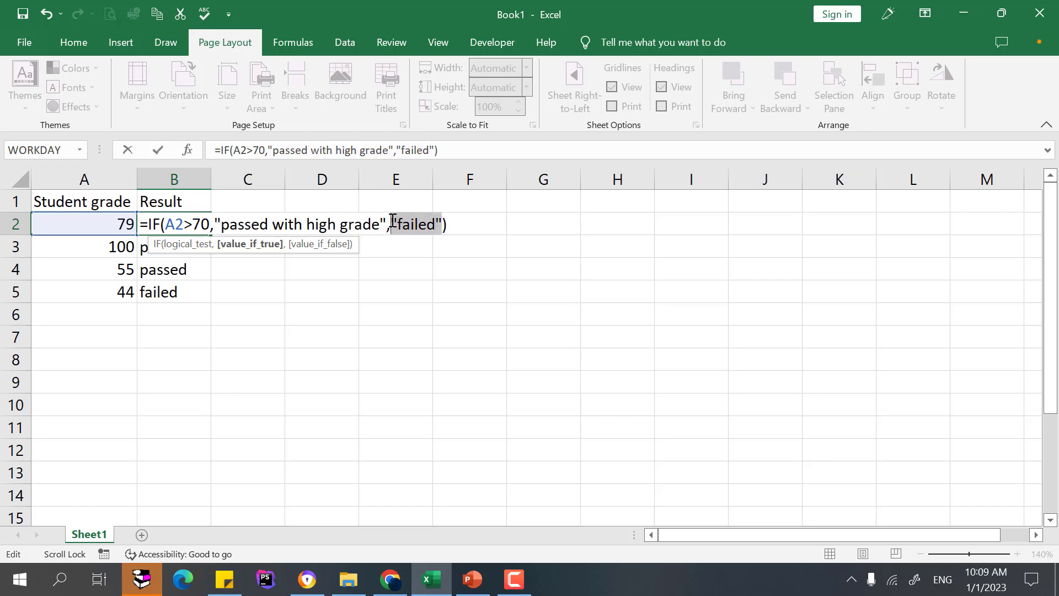
key("Delete")
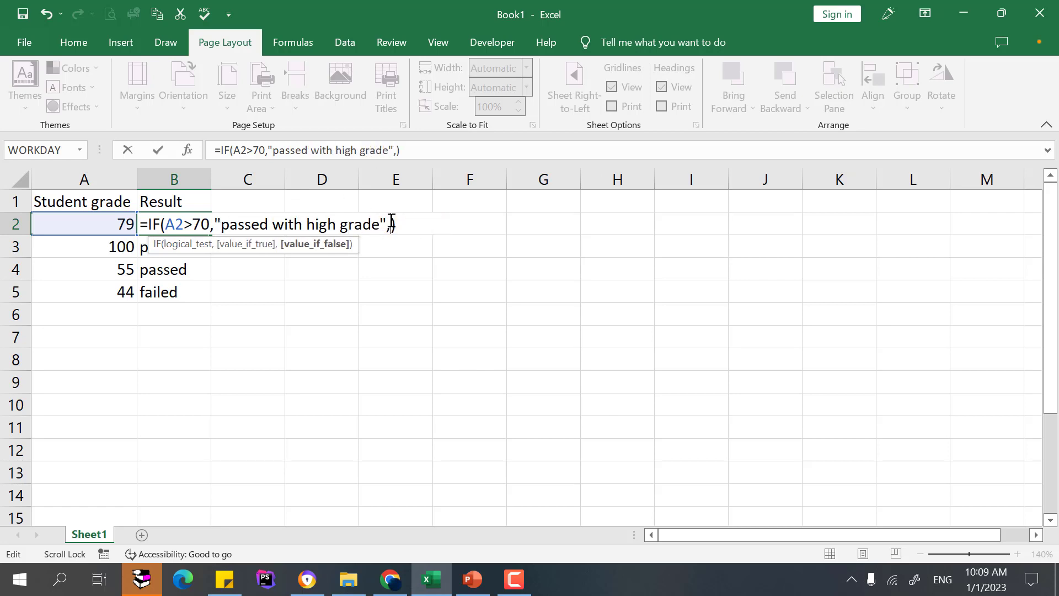
left_click(192, 224)
type("+")
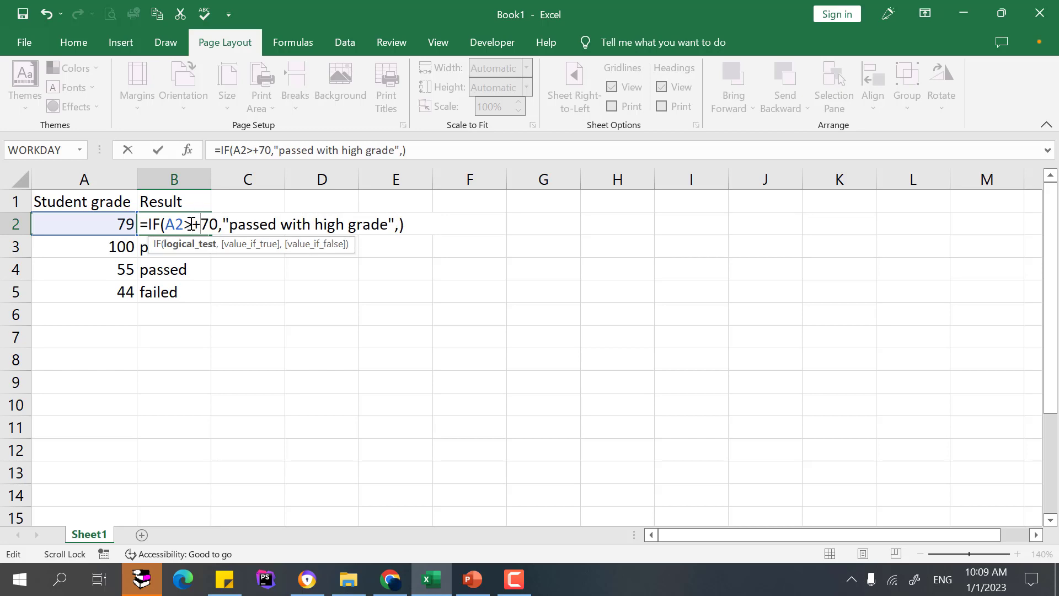
key("BackSpace")
type("=")
left_click_drag(219, 224, 384, 219)
key("shift+Left")
key("shift+Left")
key("shift+Left")
key("shift+Left")
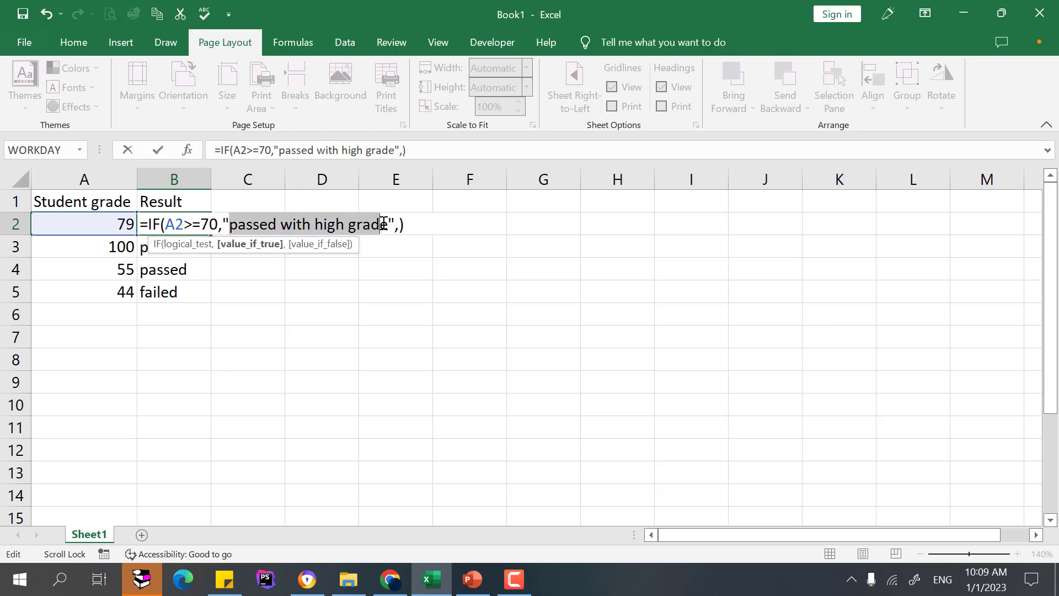
left_click(397, 225)
left_click(400, 224)
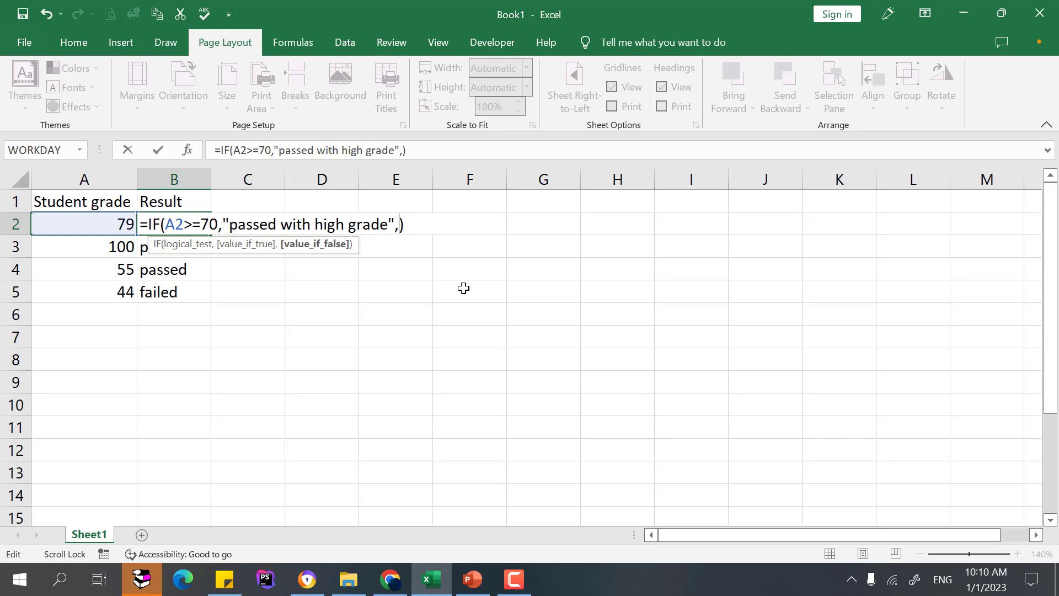
Insert a nested IF as the outer formula's false argument
type("If")
key("Tab")
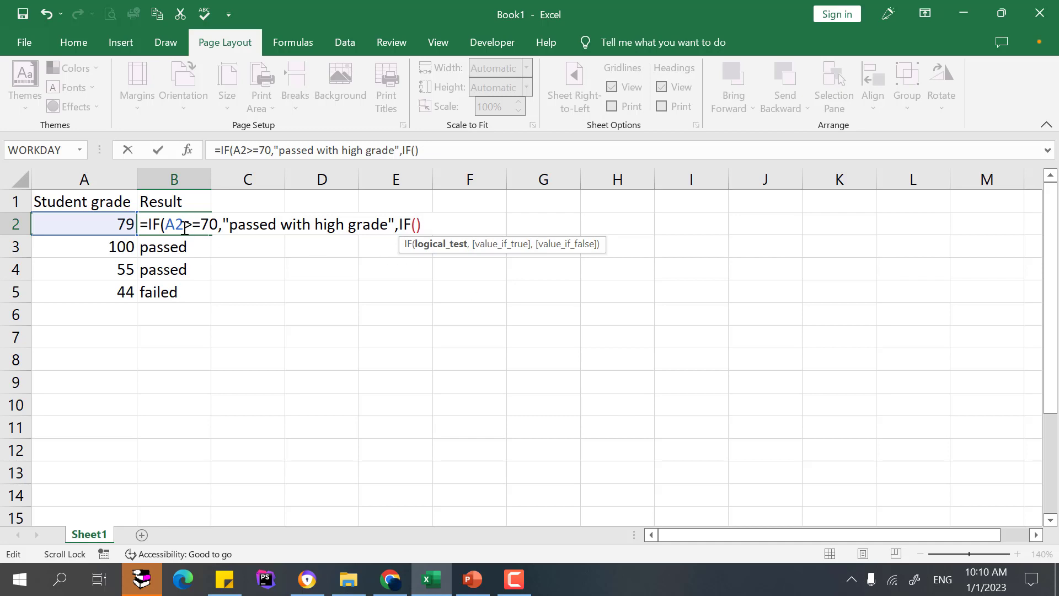
left_click_drag(218, 224, 378, 223)
left_click(237, 224)
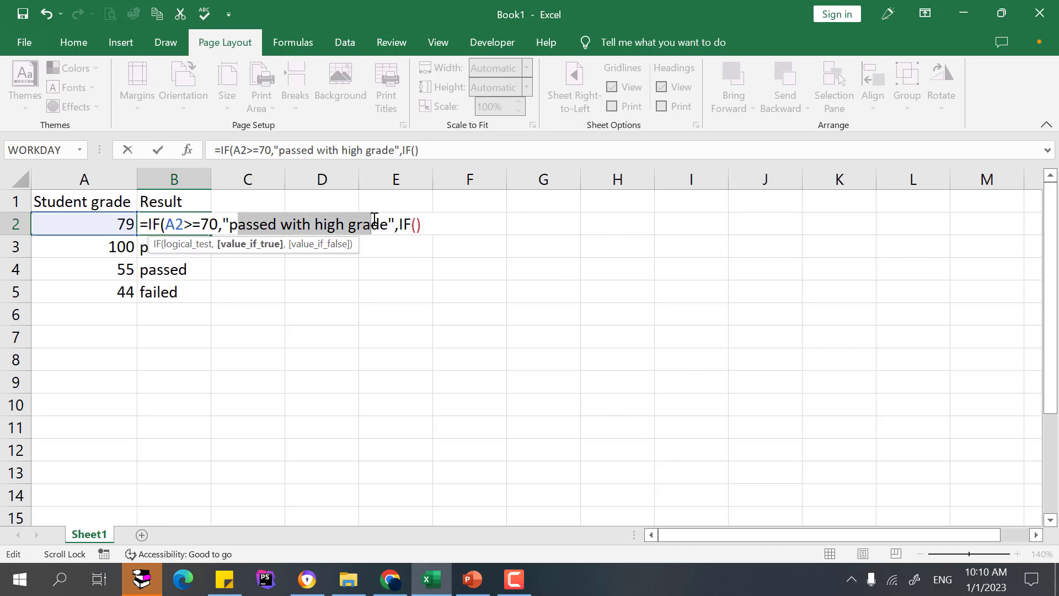
left_click(418, 224)
left_click(427, 224)
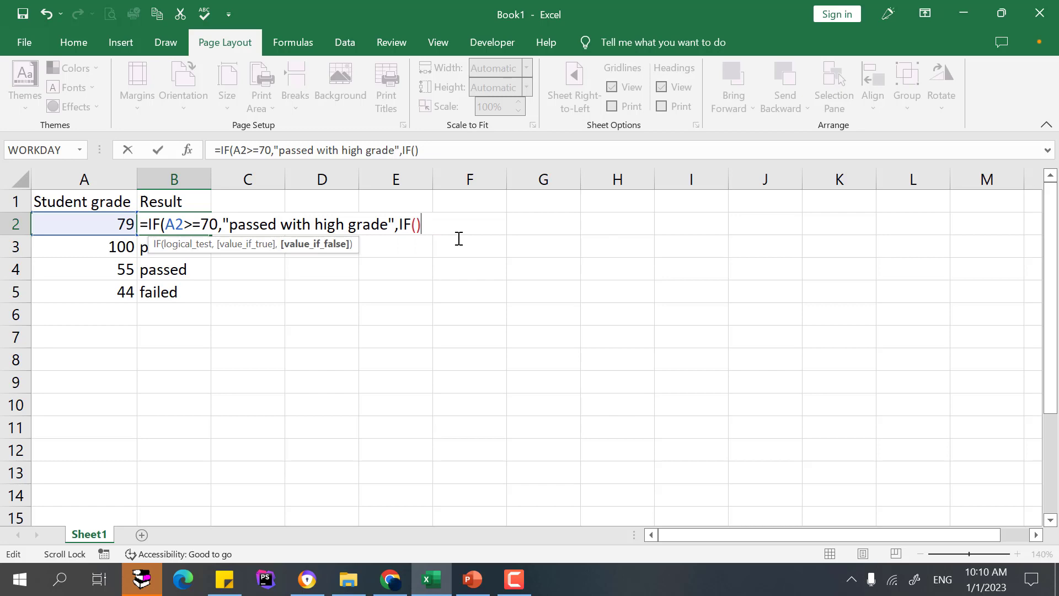
type(")")
key("Left")
key("Left")
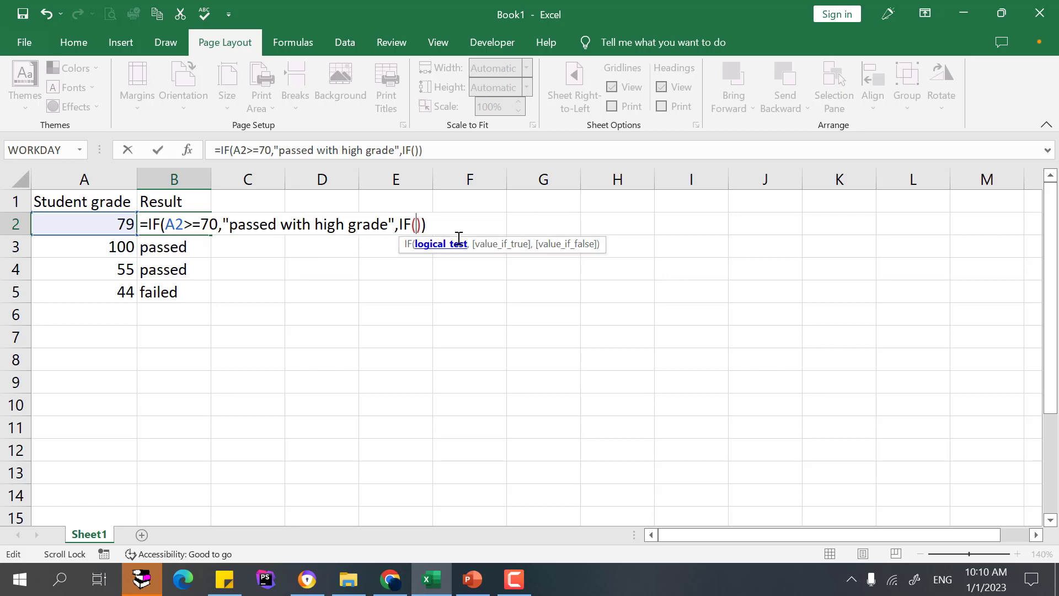
Write the inner test A2>=55 returning "passed", otherwise "failed"
left_click(72, 222)
type(">=")
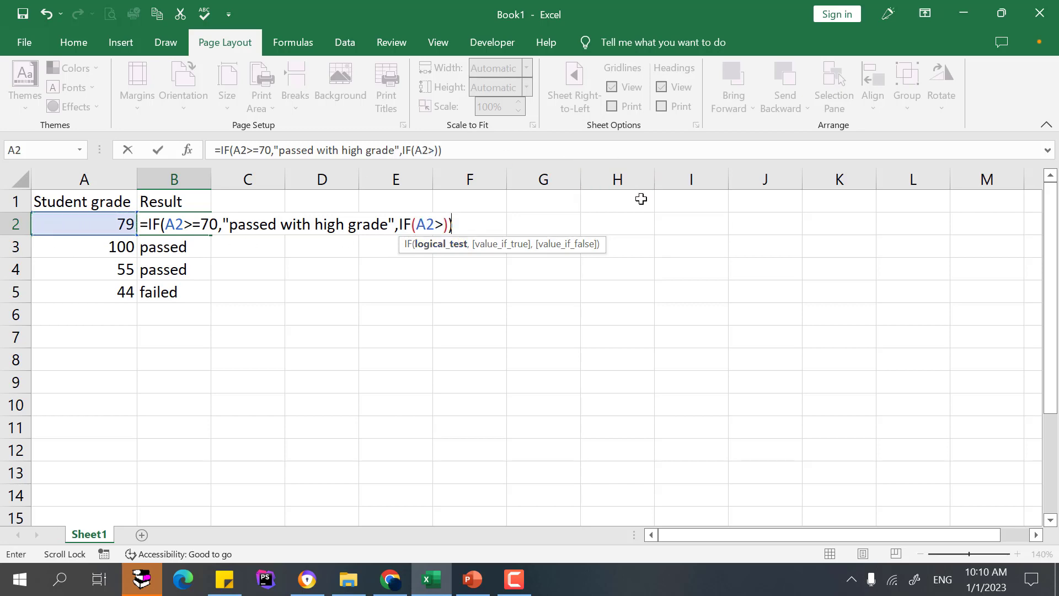
type("55")
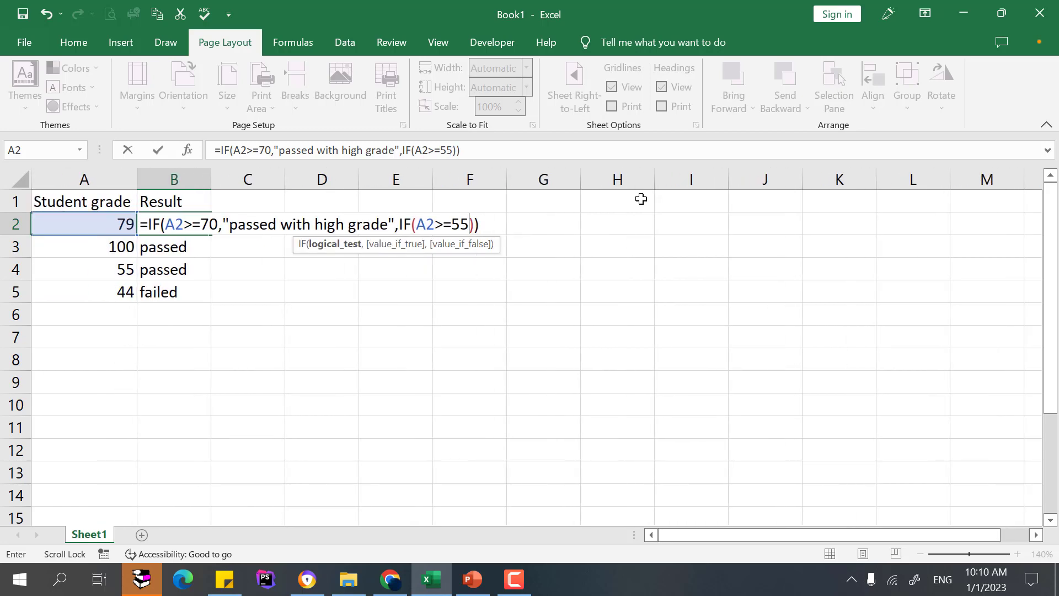
type(",\"\"")
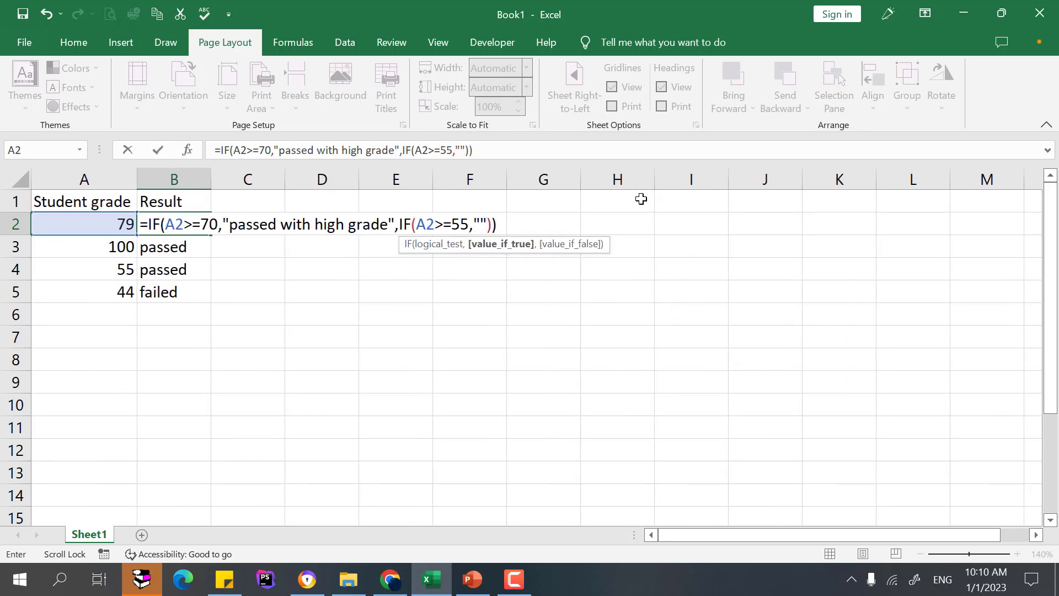
left_click(479, 224)
type("passed\"")
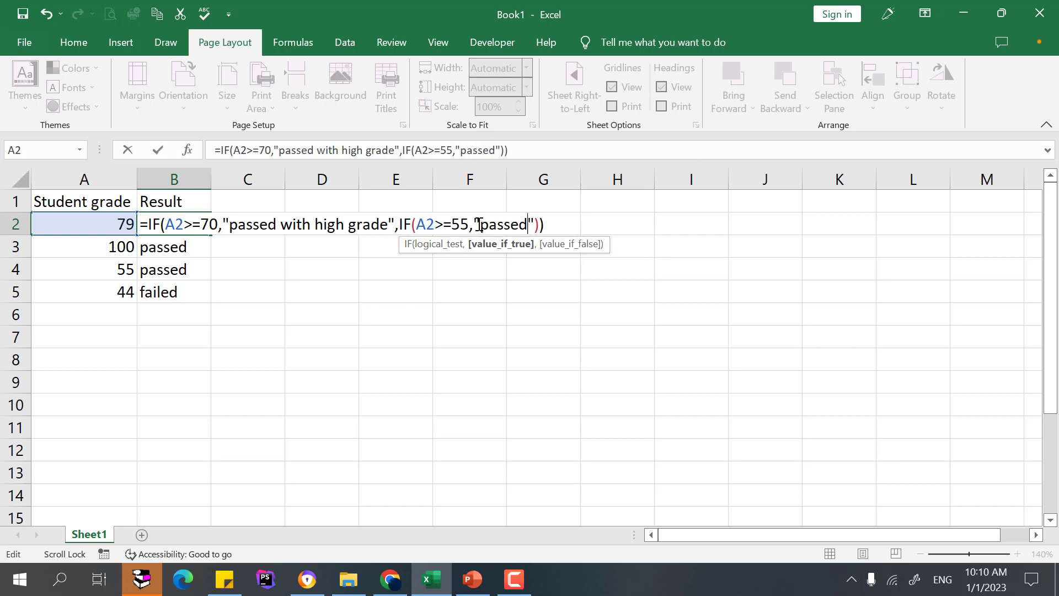
type(",\"F")
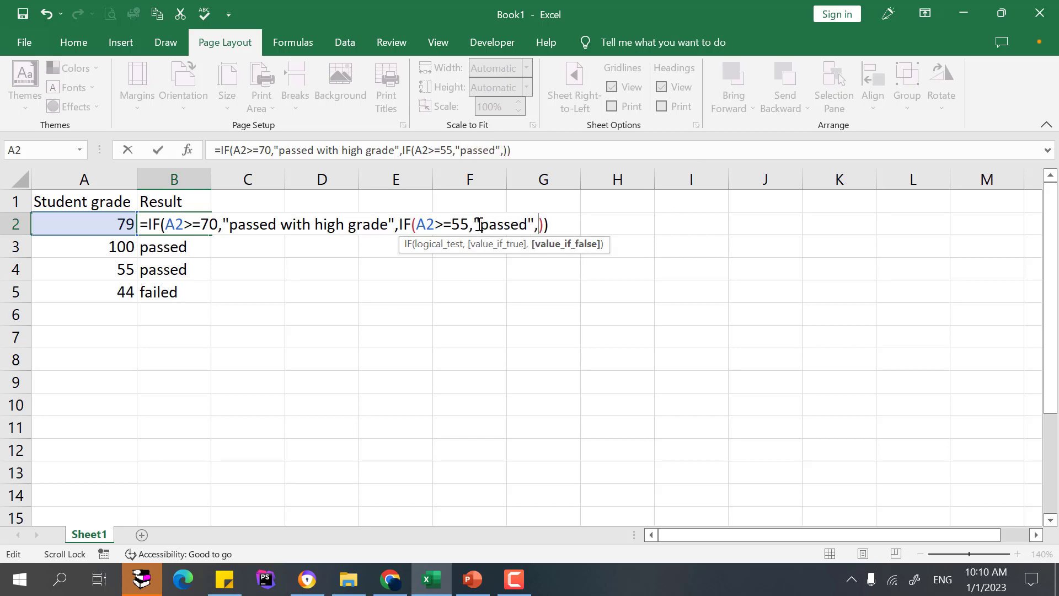
type("\"")
key("Left")
type("F")
key("BackSpace")
type("failed")
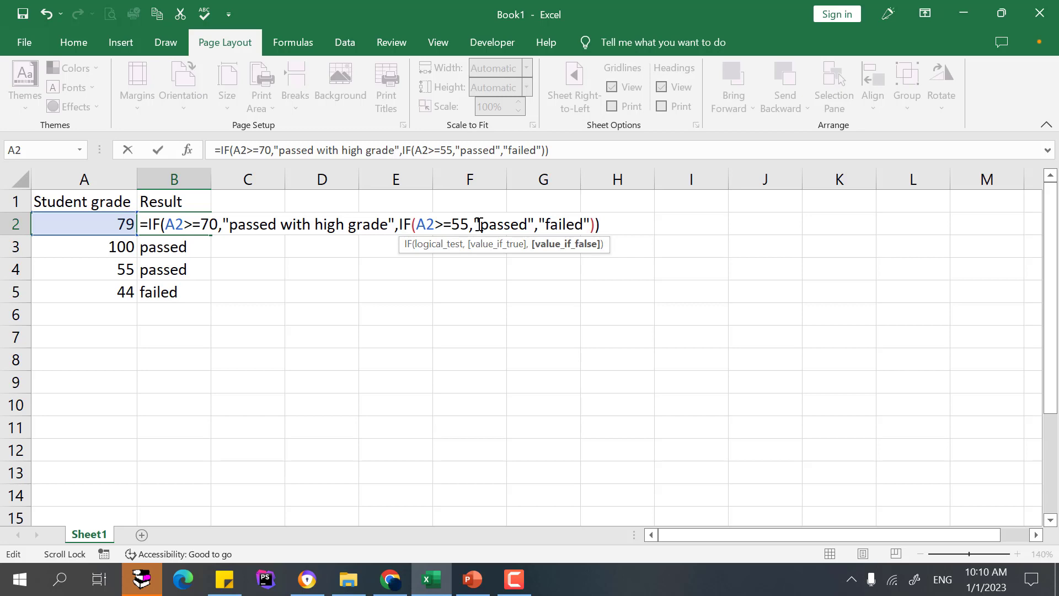
left_click_drag(147, 222, 591, 224)
left_click(418, 226)
left_click_drag(399, 224, 605, 225)
left_click(453, 224)
left_click_drag(472, 225, 589, 224)
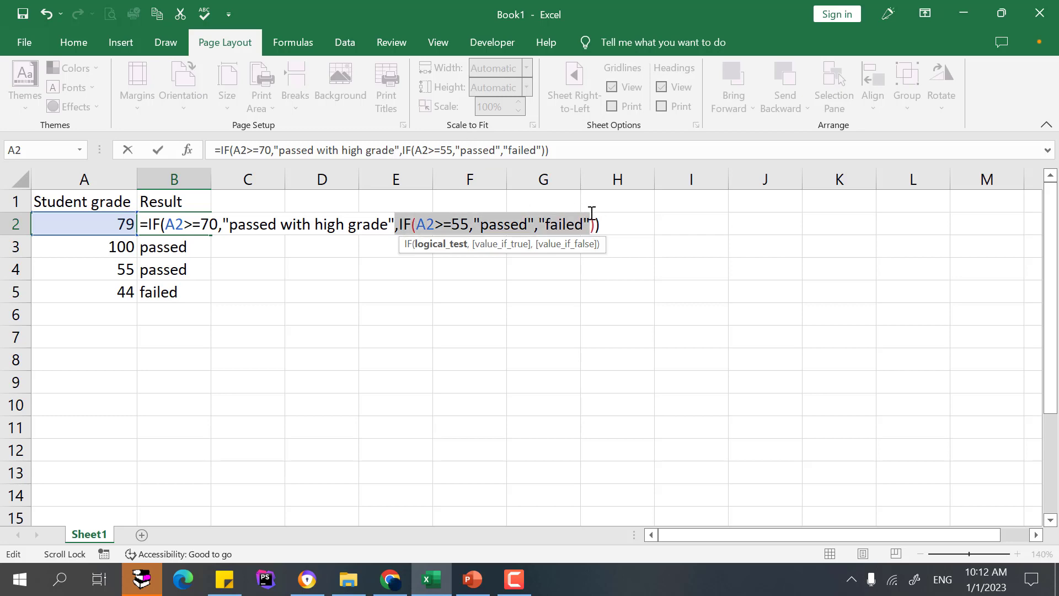
left_click(434, 224)
left_click(394, 225)
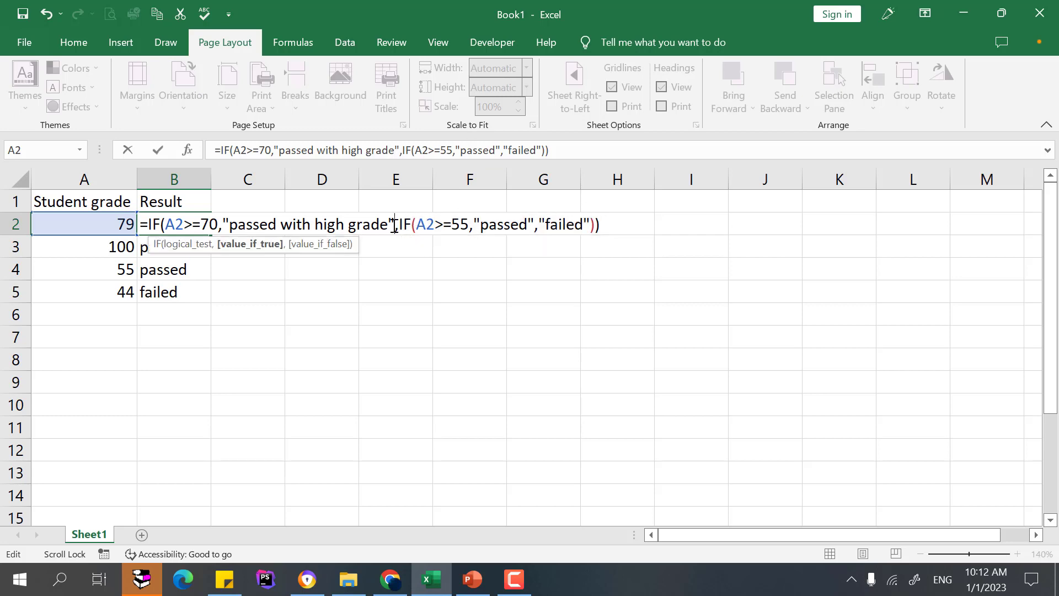
left_click_drag(399, 225, 590, 225)
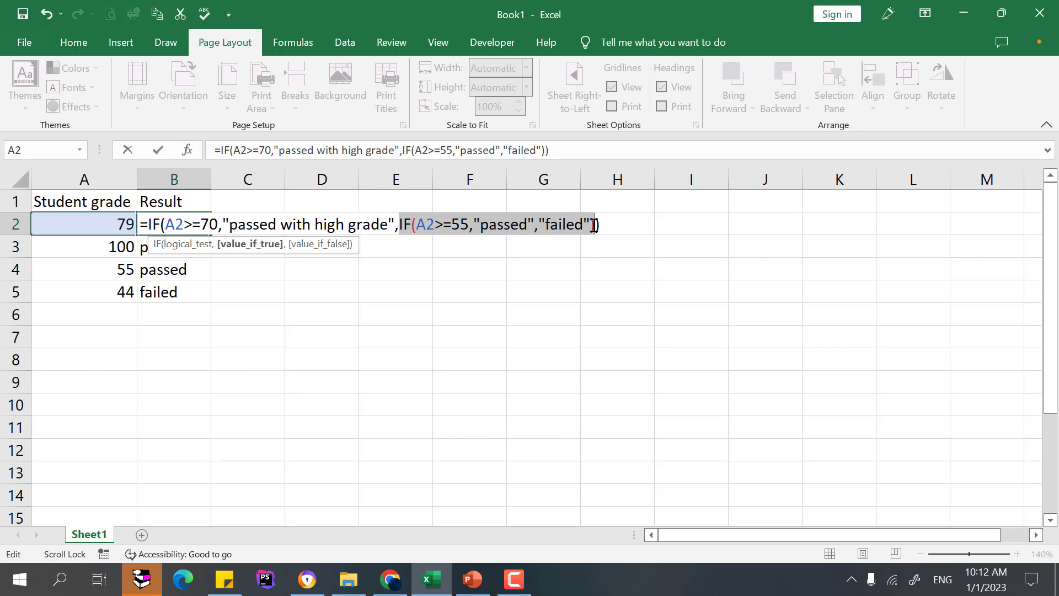
left_click(444, 224)
left_click_drag(474, 224, 448, 224)
left_click(509, 221)
key("Left")
key("Left")
key("Left")
key("Left")
key("Left")
key("Left")
key("Left")
key("Left")
key("Left")
key("Left")
key("Left")
key("Left")
key("Left")
key("Left")
key("Left")
key("Left")
key("Left")
key("Left")
key("Left")
key("Left")
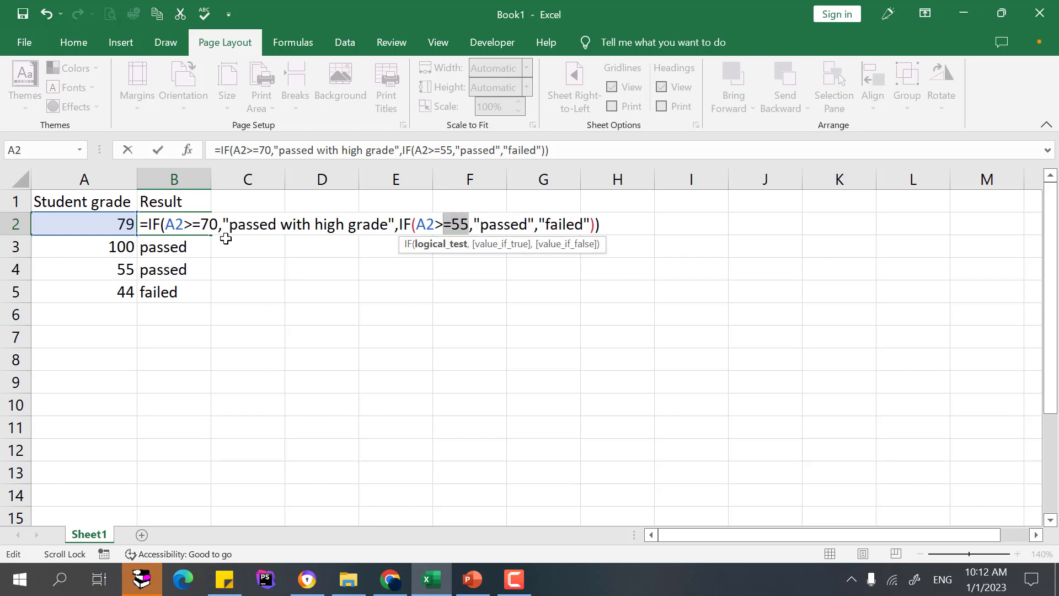
left_click(504, 221)
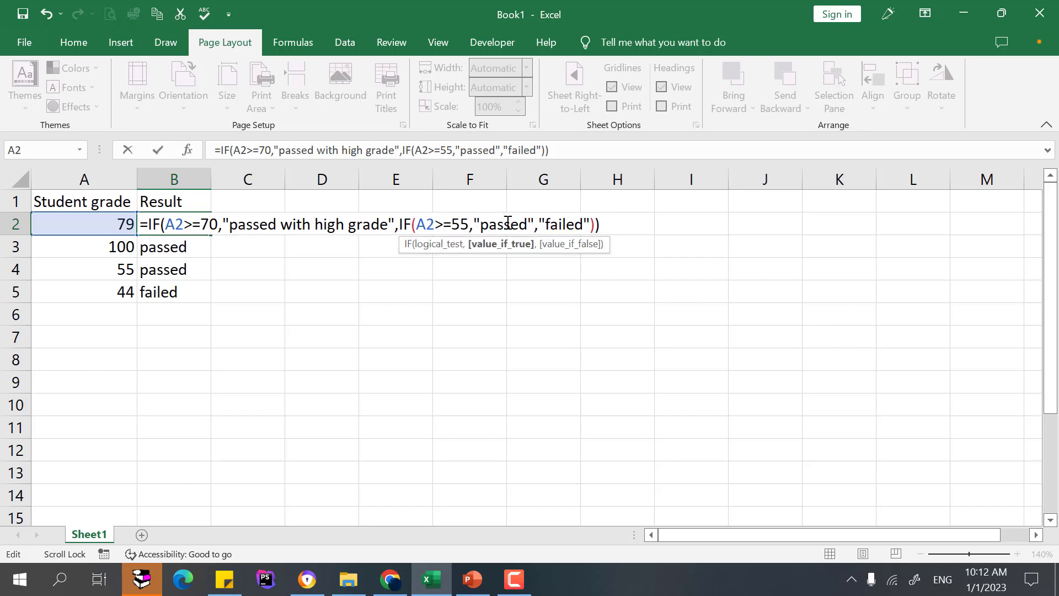
left_click(354, 224)
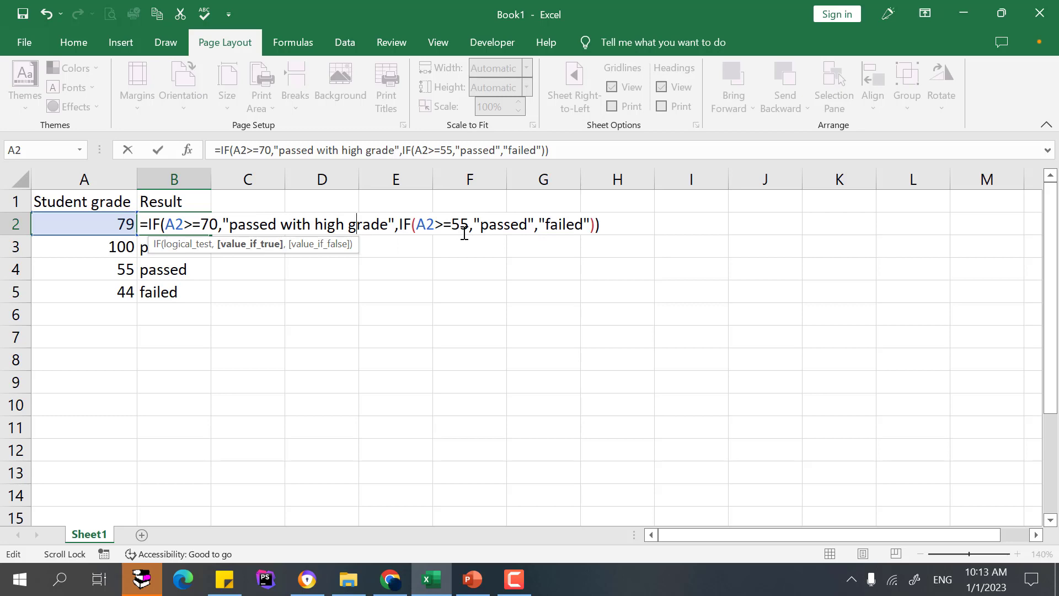
Commit the nested formula in B2 and autofit column B to the longest result
left_click(202, 224)
key("Return")
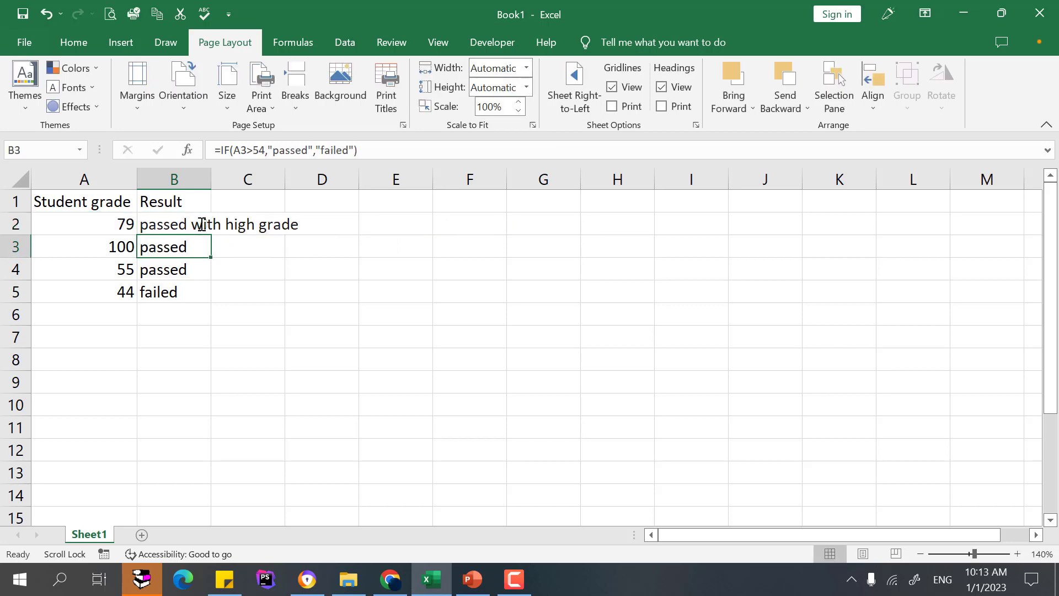
double_click(212, 182)
left_click(241, 228)
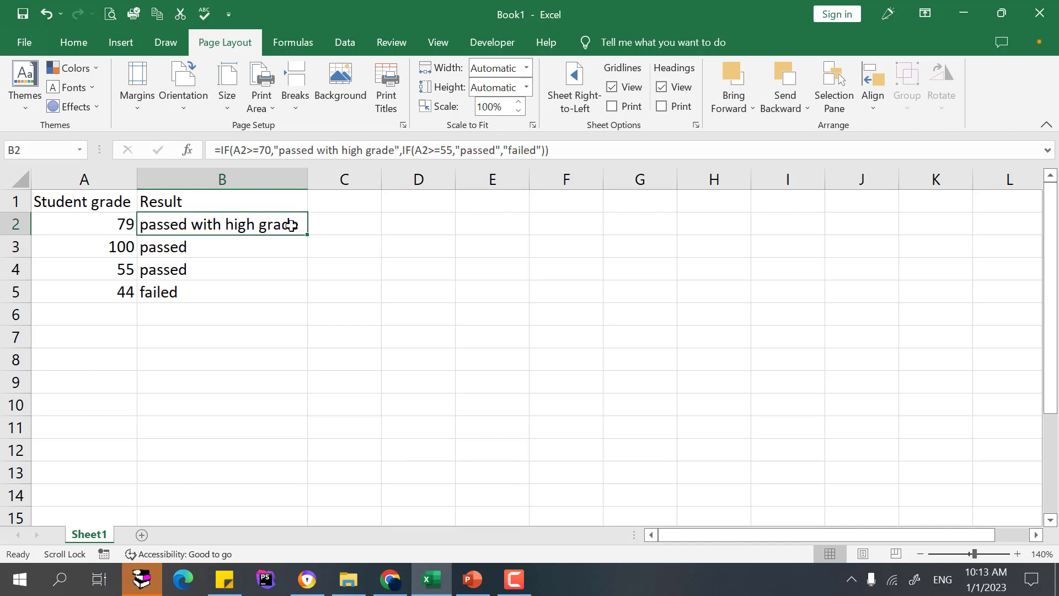
left_click_drag(219, 149, 564, 135)
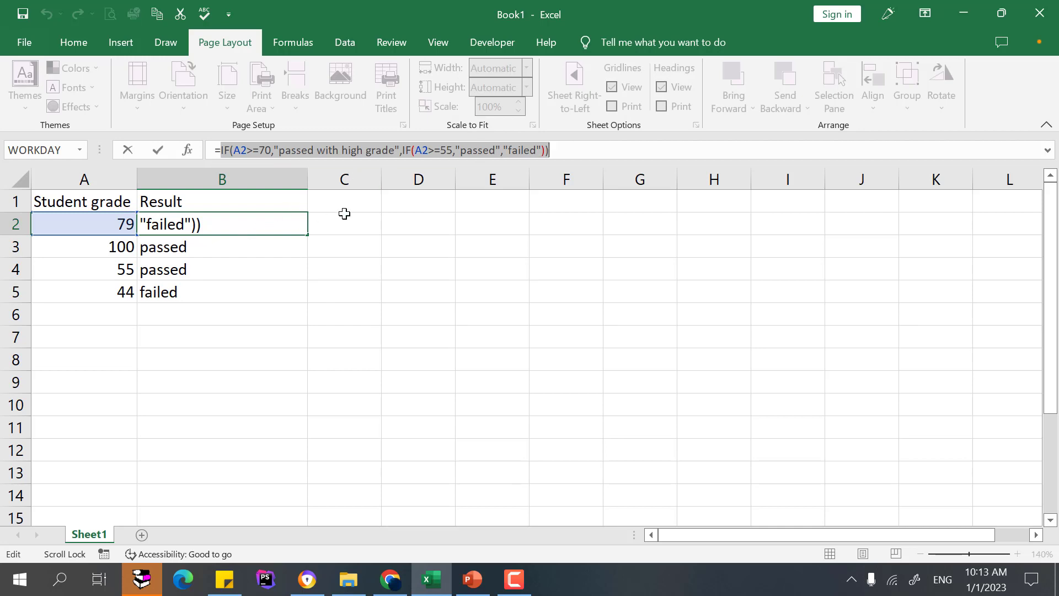
key("Return")
Fill B2's nested formula down to B5, so row 3's 100 reads "passed with high grade"
left_click(296, 218)
left_click_drag(308, 234, 302, 302)
left_click(224, 224)
left_click(104, 220)
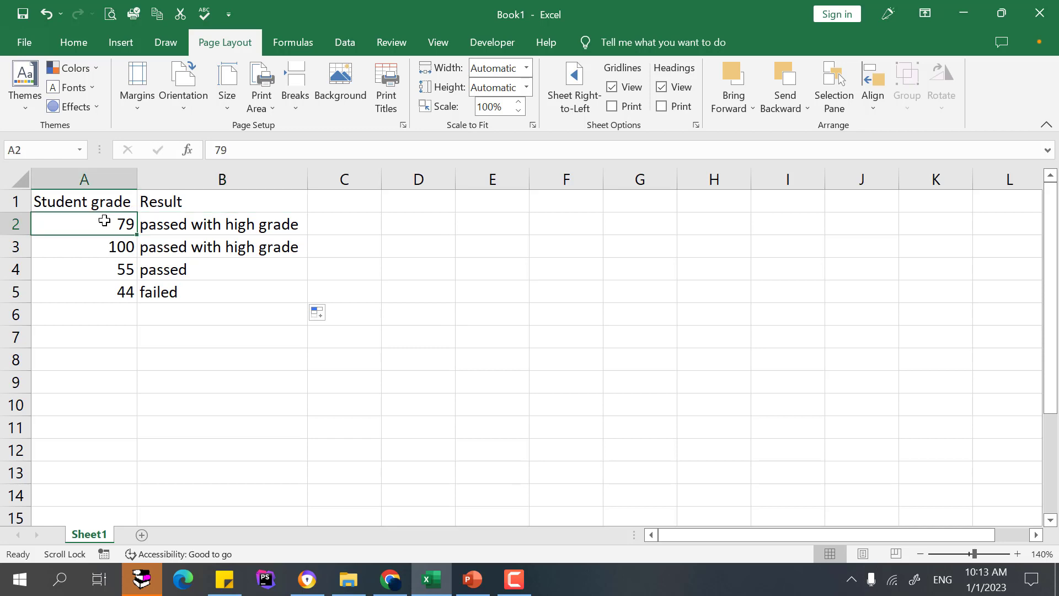
left_click_drag(104, 220, 215, 239)
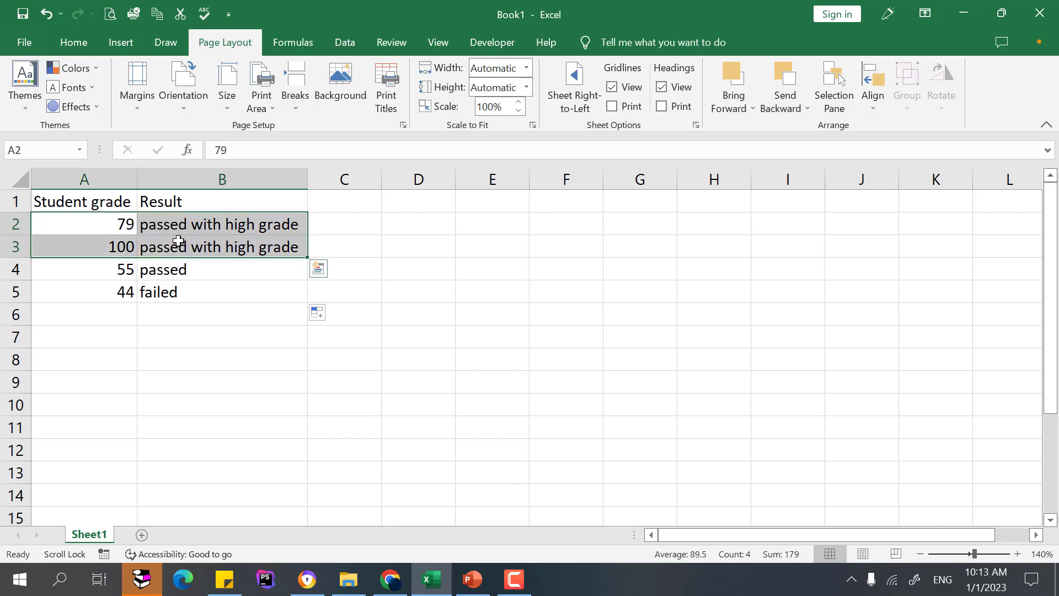
Test the results by entering grades 56, 69 and 78 in A5
left_click(185, 270)
left_click(168, 293)
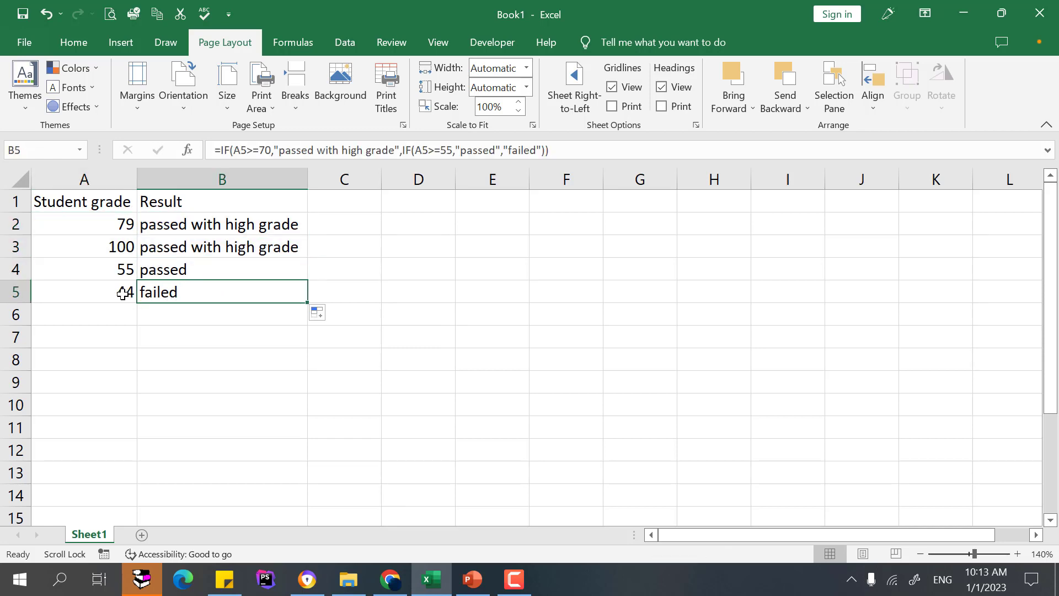
left_click(119, 269)
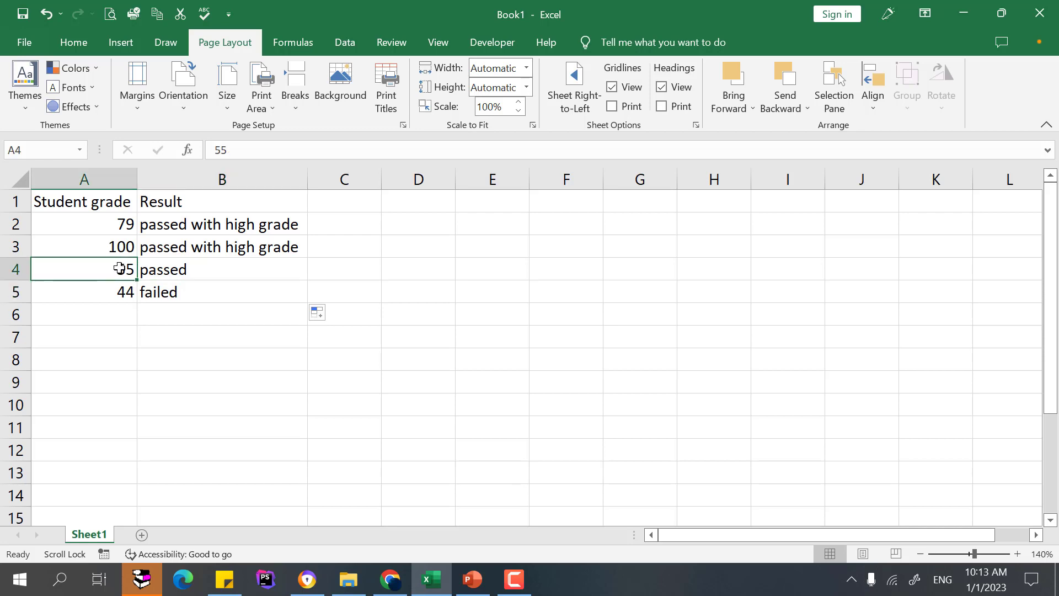
left_click(127, 294)
type("56")
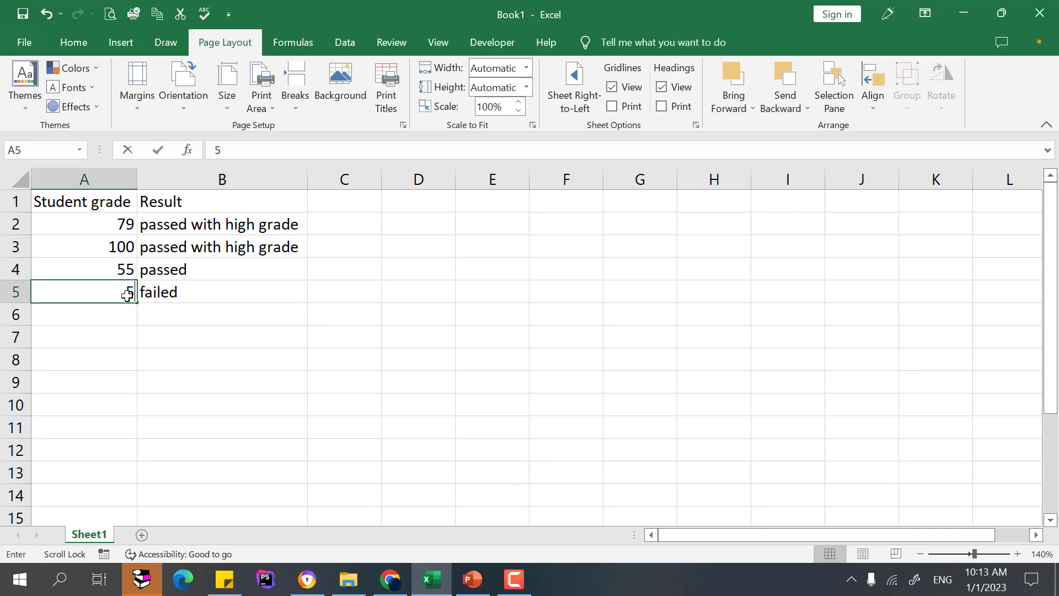
key("Return")
left_click(111, 288)
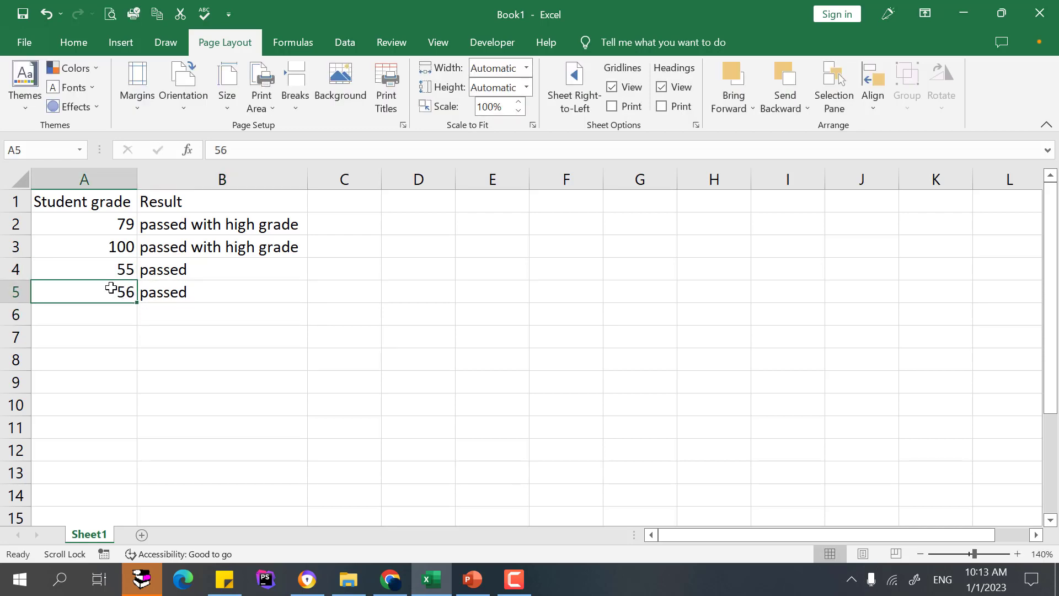
type("69")
key("Return")
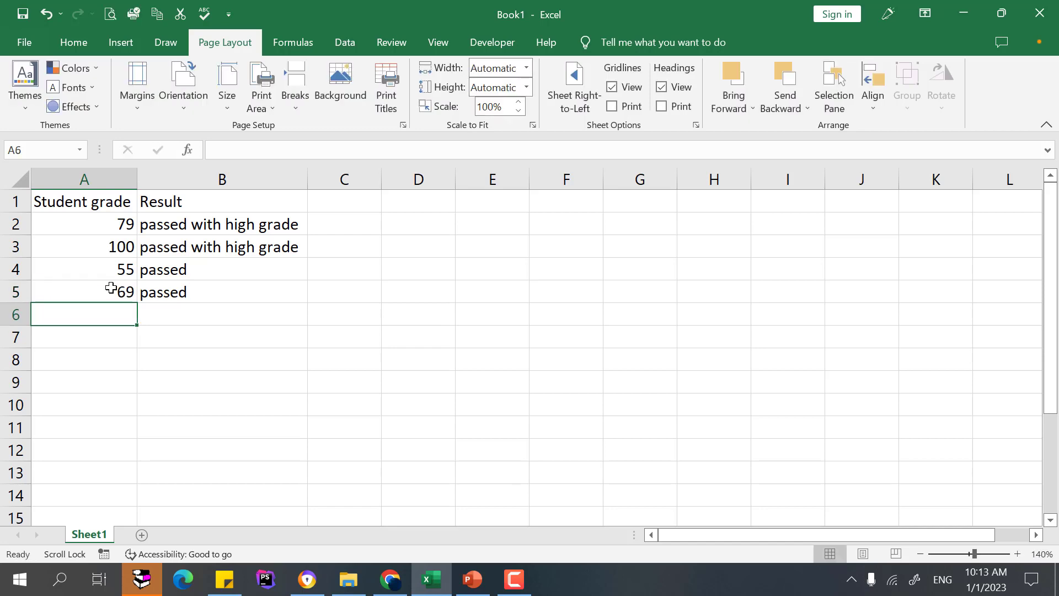
left_click(108, 293)
type("78")
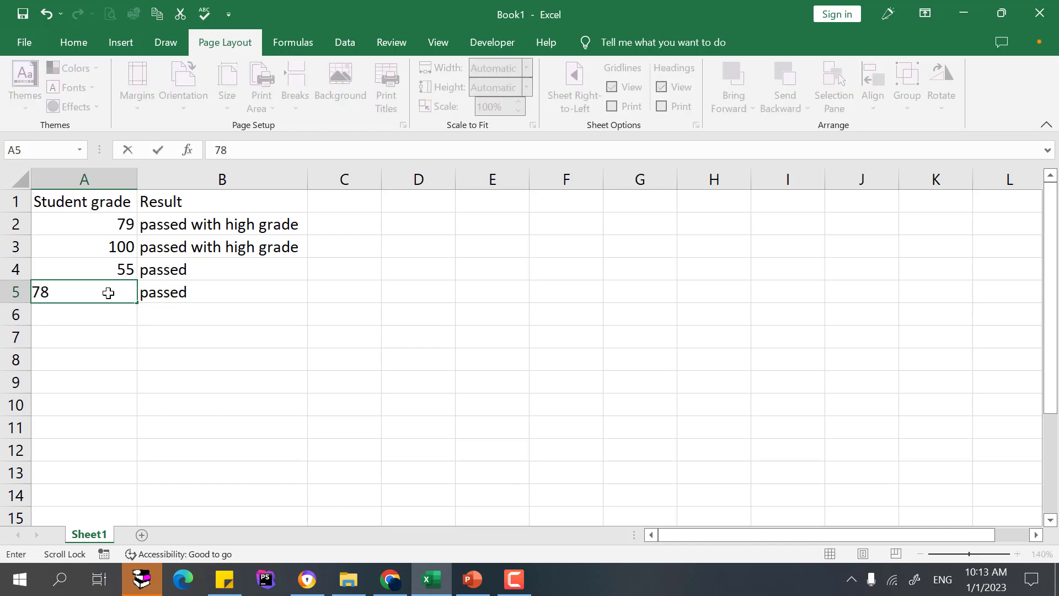
key("Return")
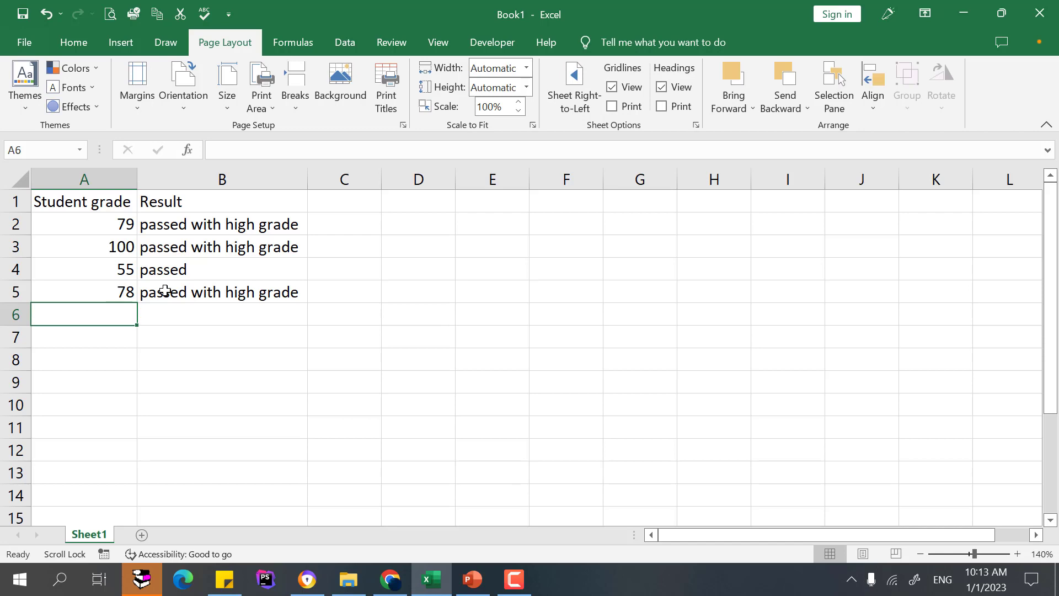
Enter 33 as A5's final grade and review grades and results in A2:B5
left_click(121, 291)
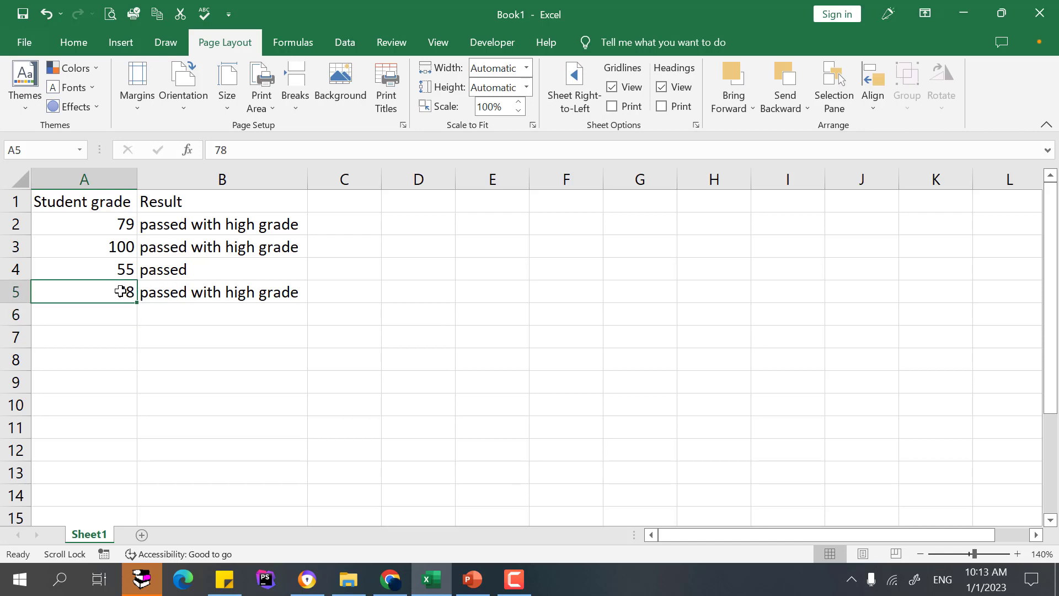
type("33")
key("Return")
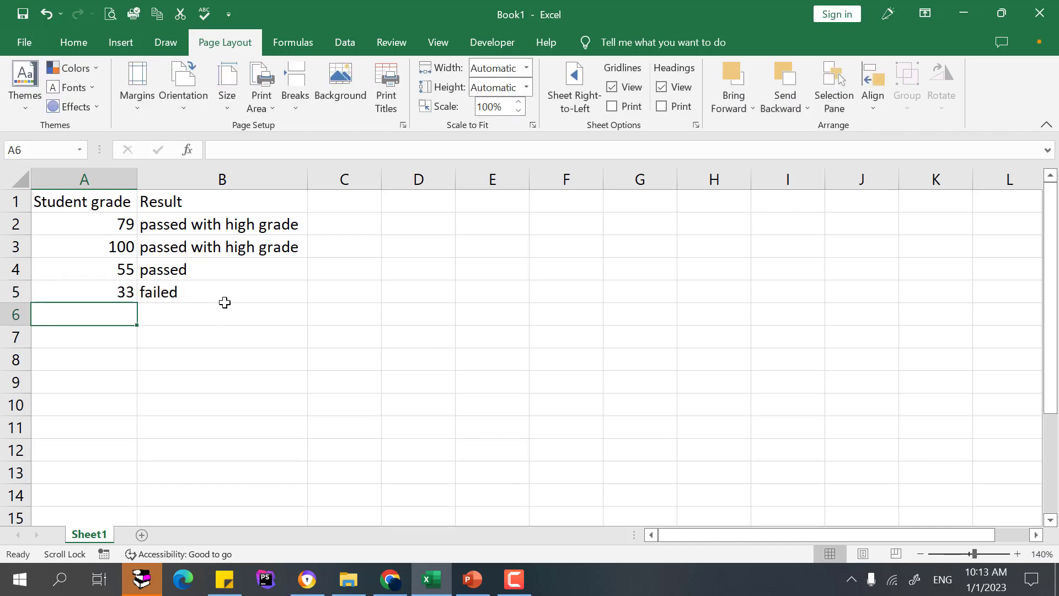
left_click_drag(108, 225, 123, 289)
left_click_drag(178, 224, 190, 282)
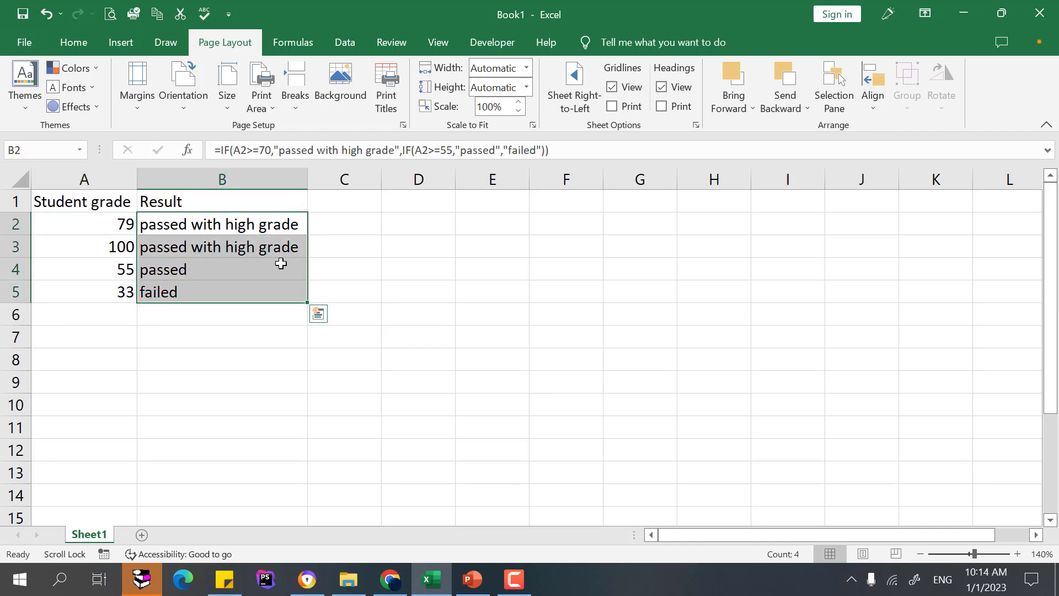